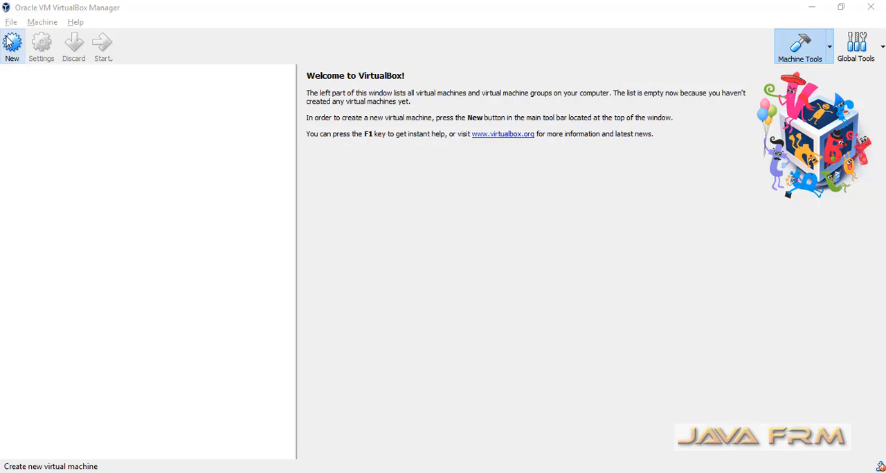
# Start creating a new virtual machine and name it ScientificLinux-6.10
pyautogui.click(11, 46)
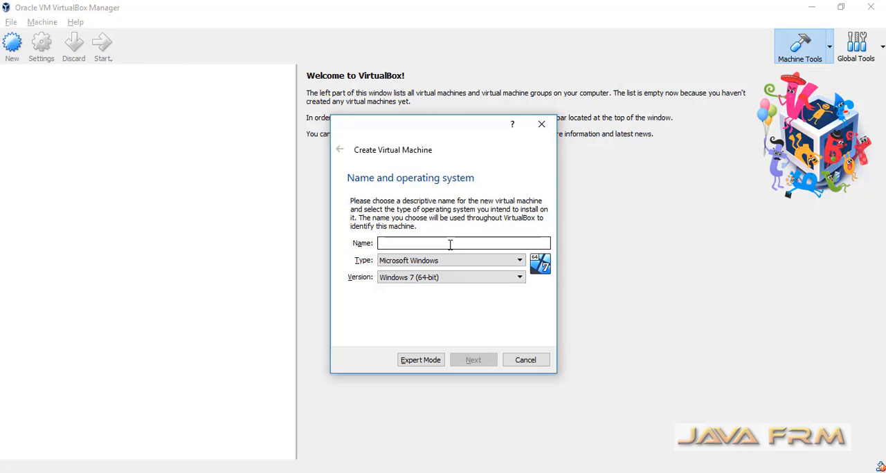
pyautogui.write('Scie')
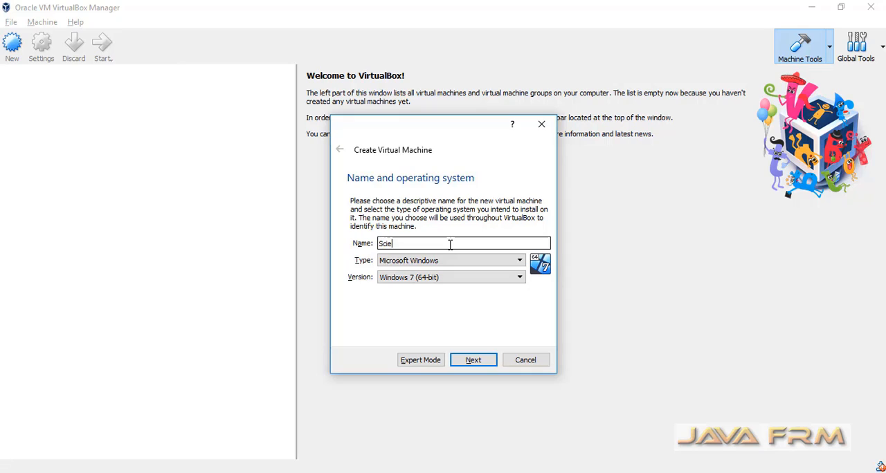
pyautogui.write('ntificLinu')
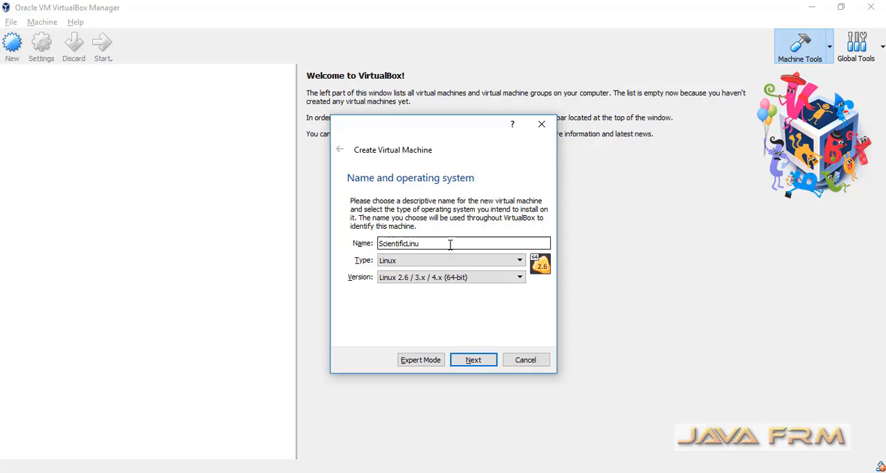
pyautogui.write('x-6.10')
# Set the operating system type to Linux and the version to Red Hat (64-bit), and continue to the memory settings
pyautogui.click(520, 261)
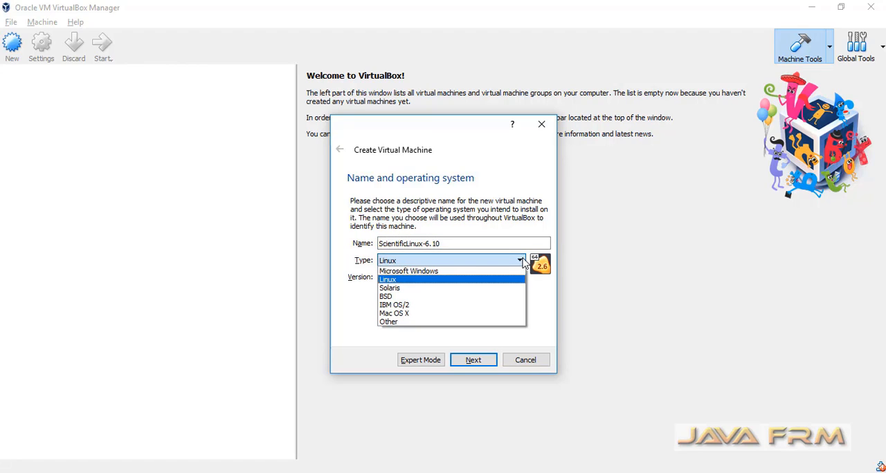
pyautogui.click(419, 281)
pyautogui.click(420, 279)
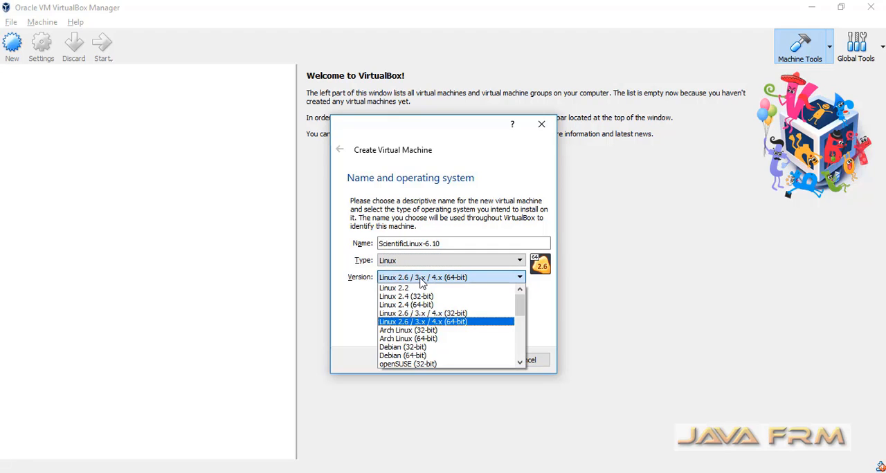
pyautogui.click(520, 362)
pyautogui.click(519, 362)
pyautogui.click(520, 362)
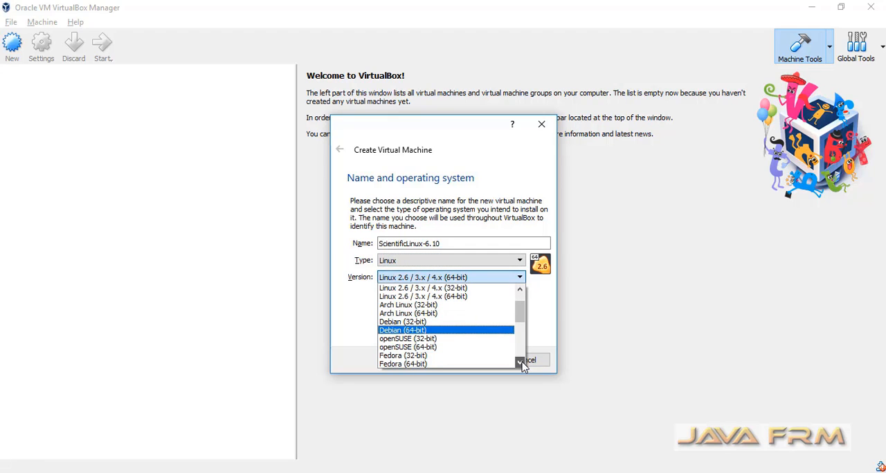
pyautogui.click(520, 362)
pyautogui.click(520, 363)
pyautogui.click(520, 362)
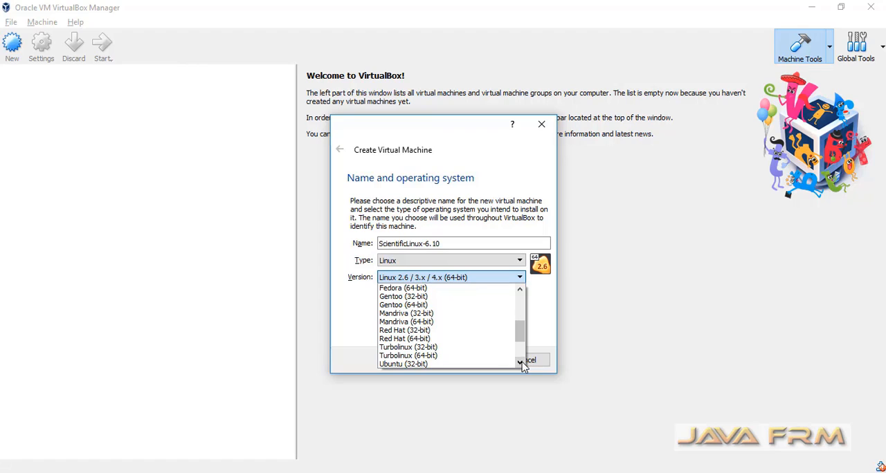
pyautogui.click(418, 338)
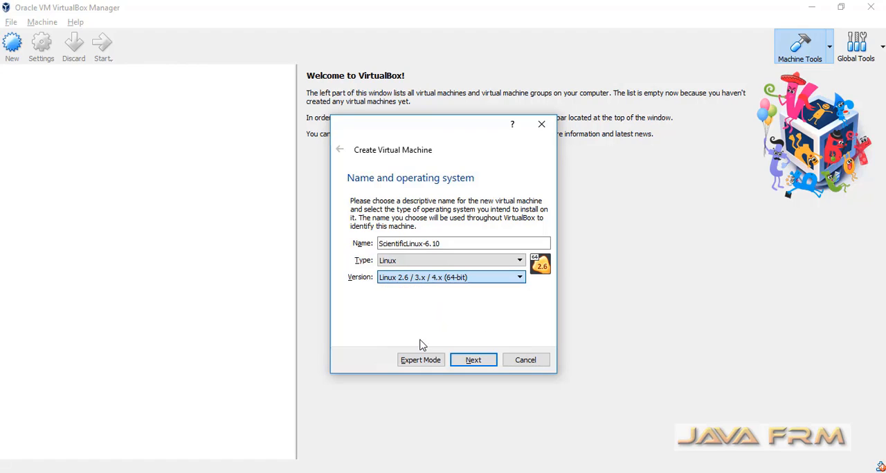
pyautogui.click(479, 364)
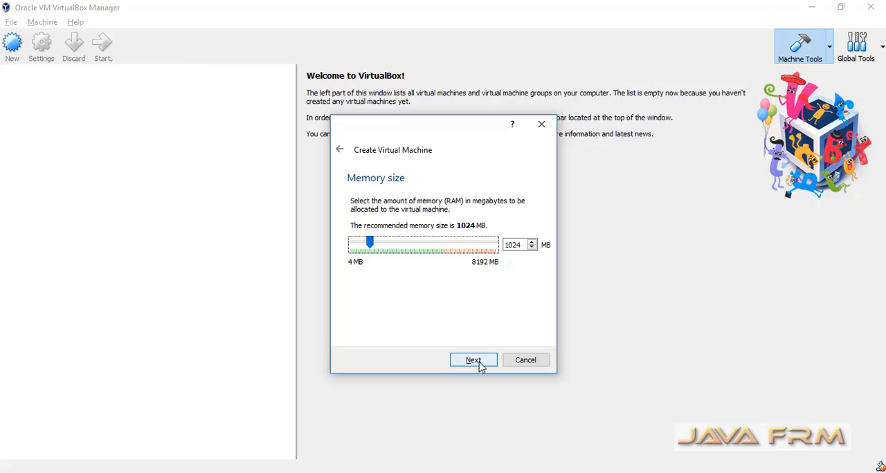
# Allocate 3096 MB of memory to the new virtual machine and continue to the hard disk options
pyautogui.click(521, 244)
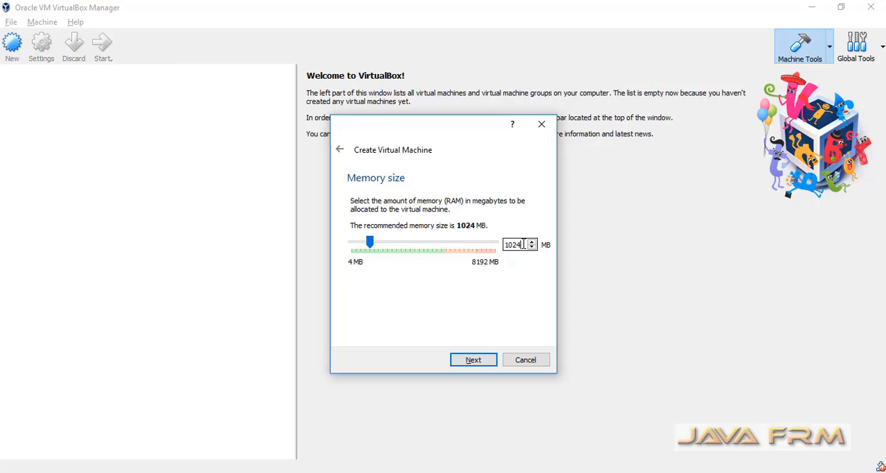
pyautogui.press('BackSpace')
pyautogui.press('BackSpace')
pyautogui.press('BackSpace')
pyautogui.press('BackSpace')
pyautogui.write('3096')
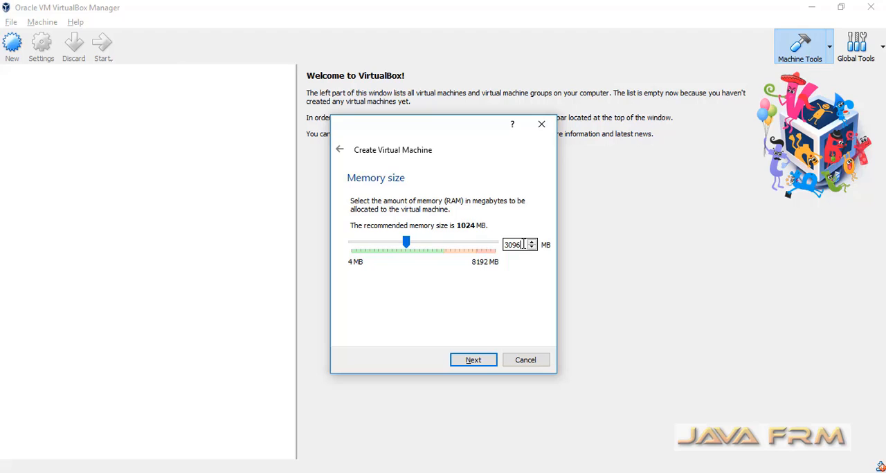
pyautogui.click(469, 366)
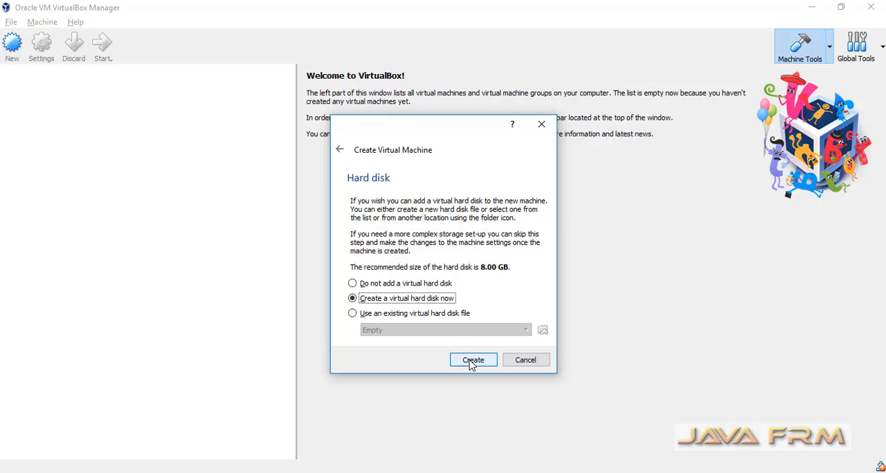
# Choose to create a virtual hard disk now, using the VDI file type and dynamically allocated storage
pyautogui.click(472, 361)
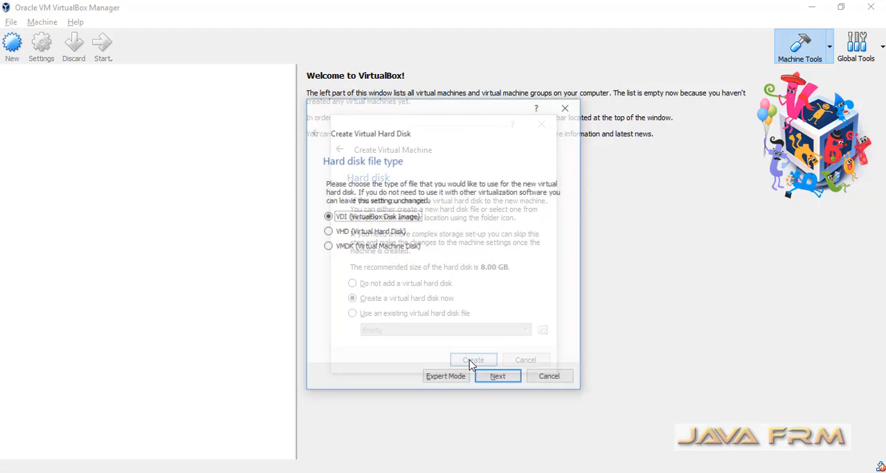
pyautogui.click(498, 379)
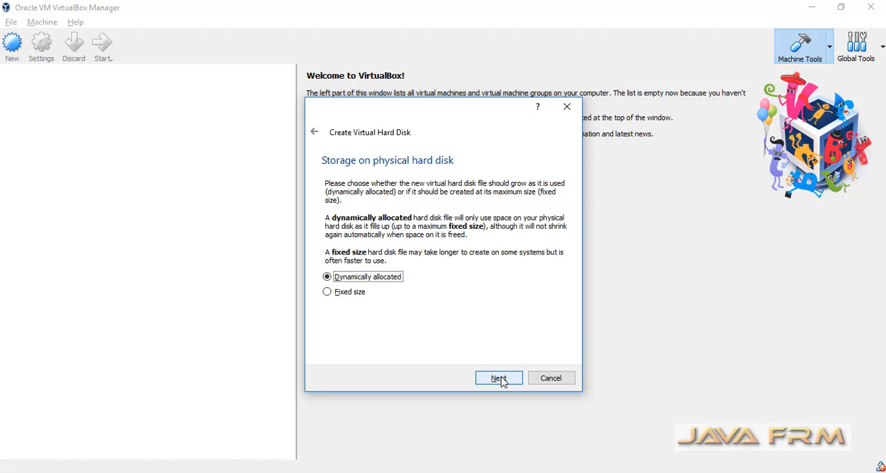
pyautogui.click(499, 379)
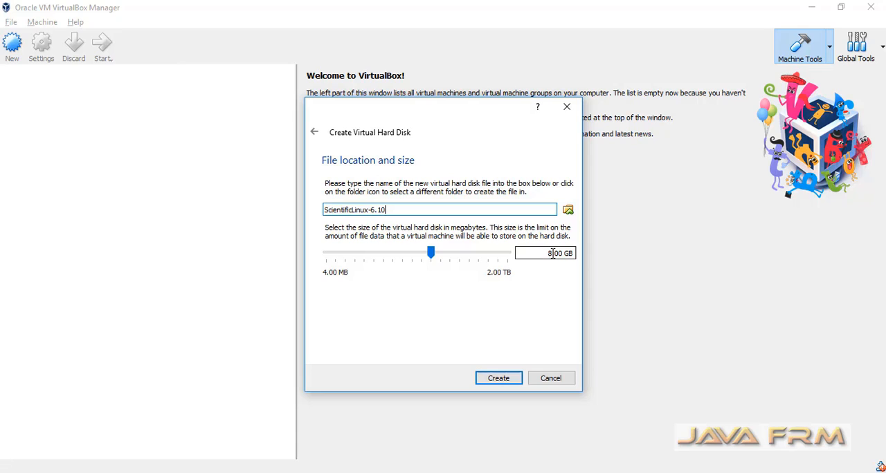
# Set the virtual hard disk size to 20.00 GB and create the disk
pyautogui.click(552, 254)
pyautogui.press('BackSpace')
pyautogui.press('BackSpace')
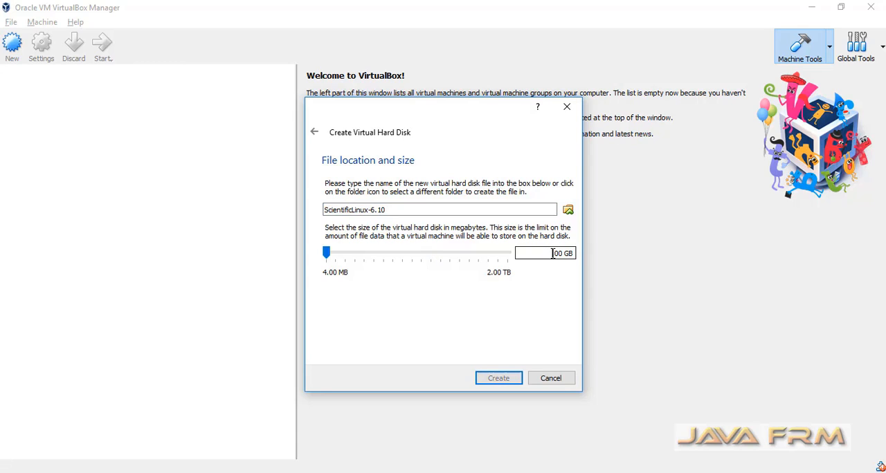
pyautogui.write('20.')
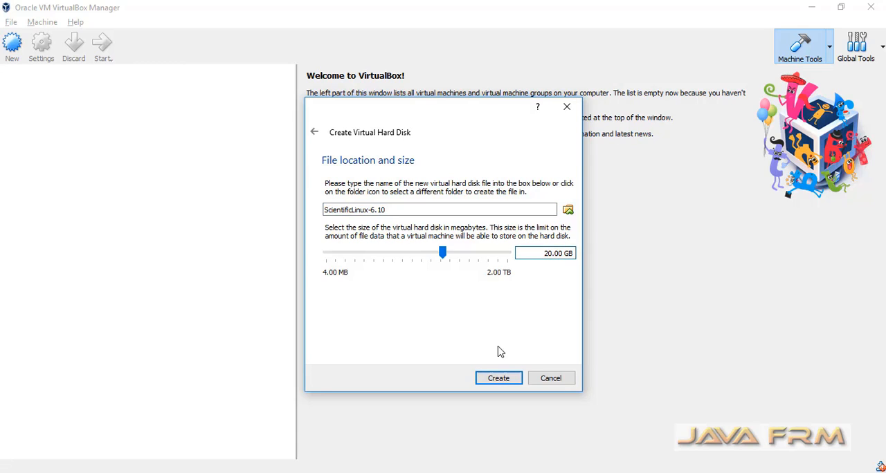
pyautogui.click(506, 381)
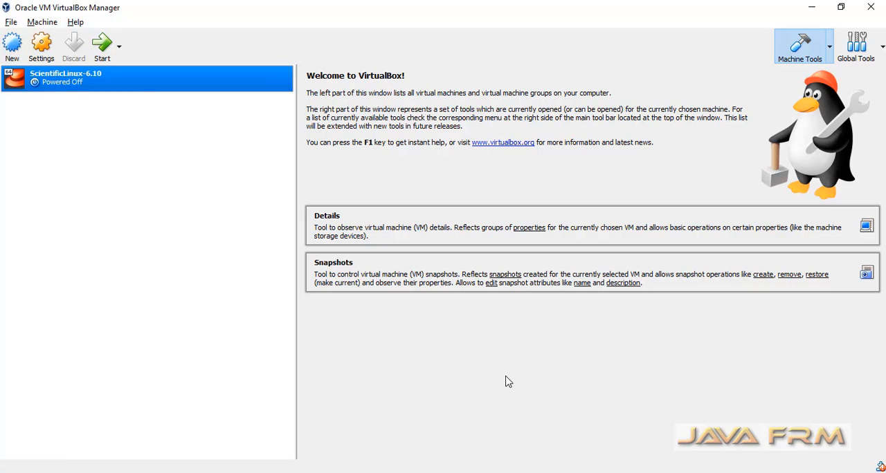
# Open the settings of the ScientificLinux-6.10 machine and set its number of processors to 4
pyautogui.rightClick(78, 83)
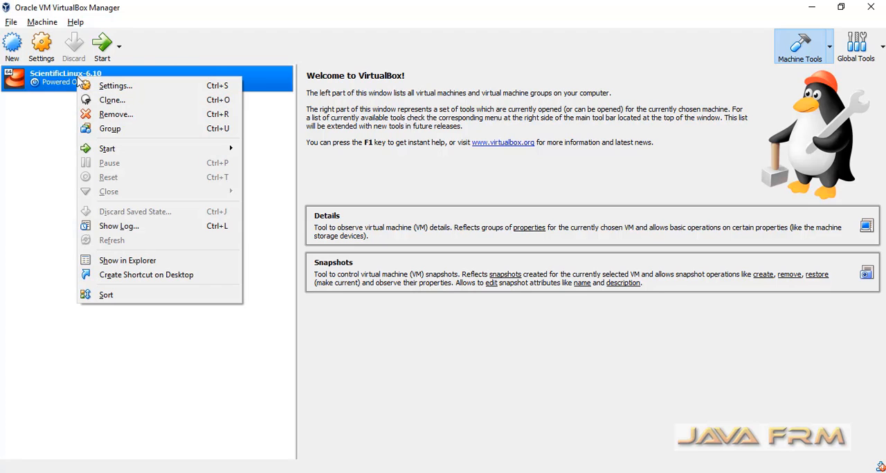
pyautogui.click(107, 92)
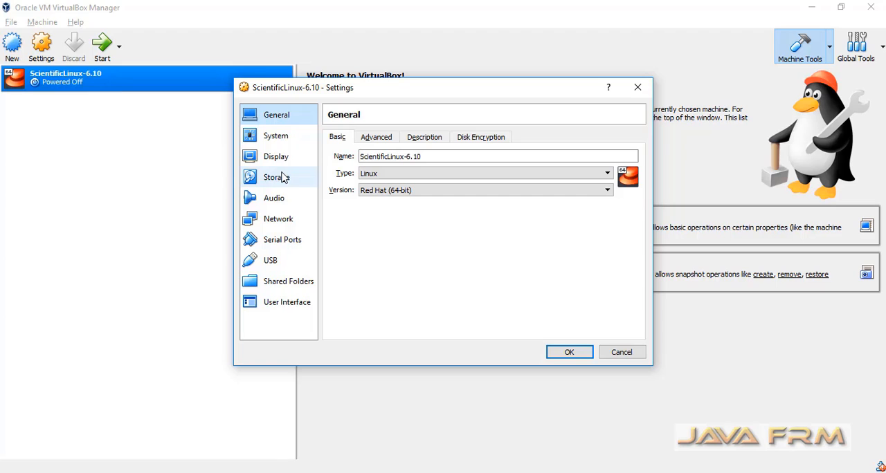
pyautogui.click(258, 140)
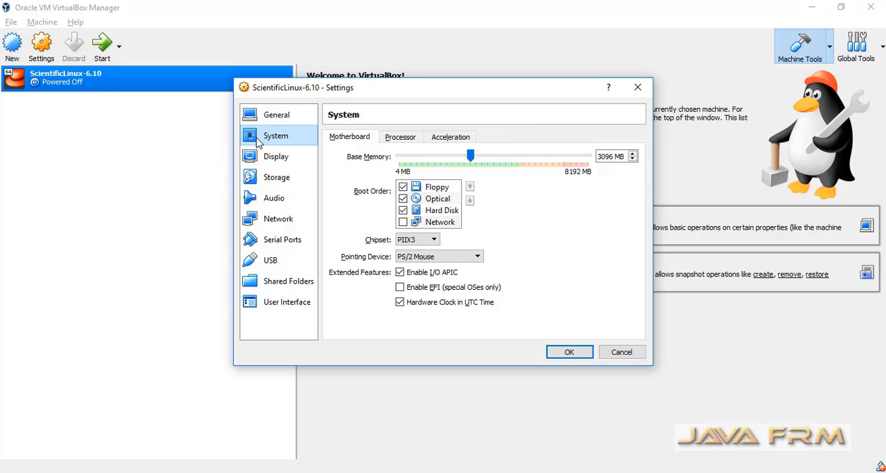
pyautogui.click(400, 138)
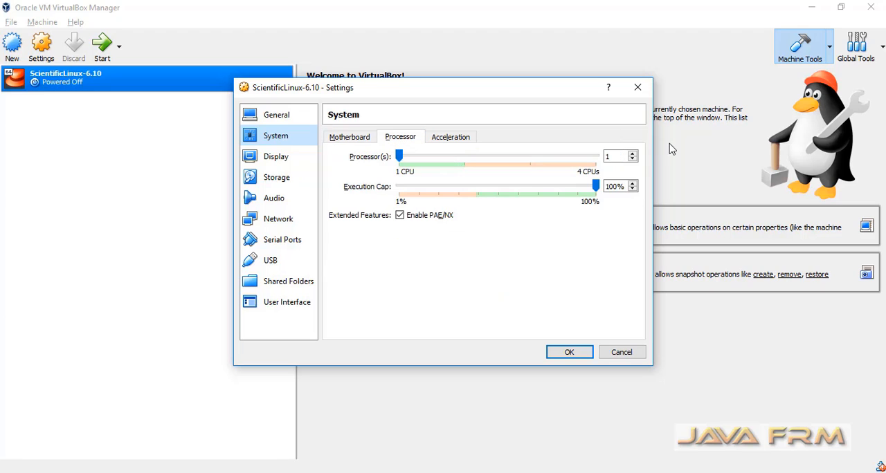
pyautogui.click(633, 154)
pyautogui.click(632, 153)
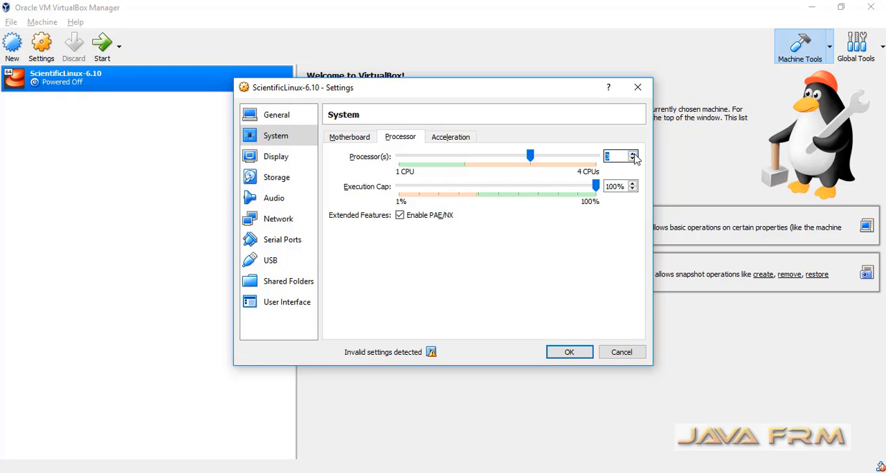
pyautogui.click(632, 153)
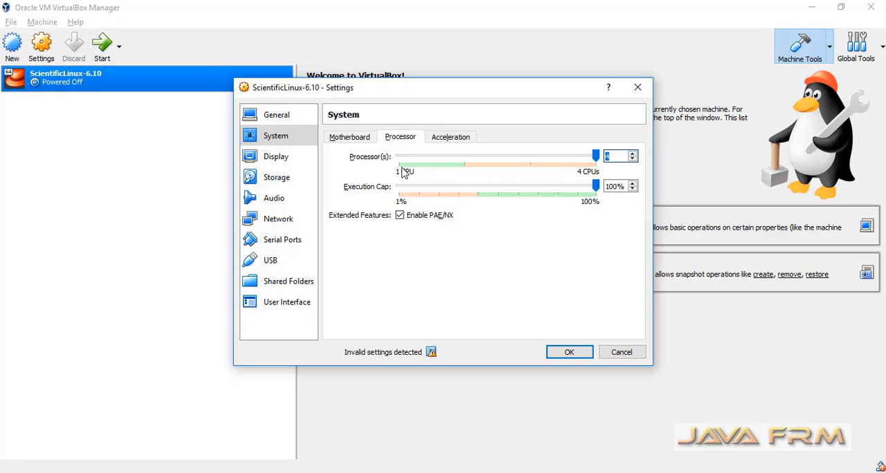
pyautogui.click(450, 136)
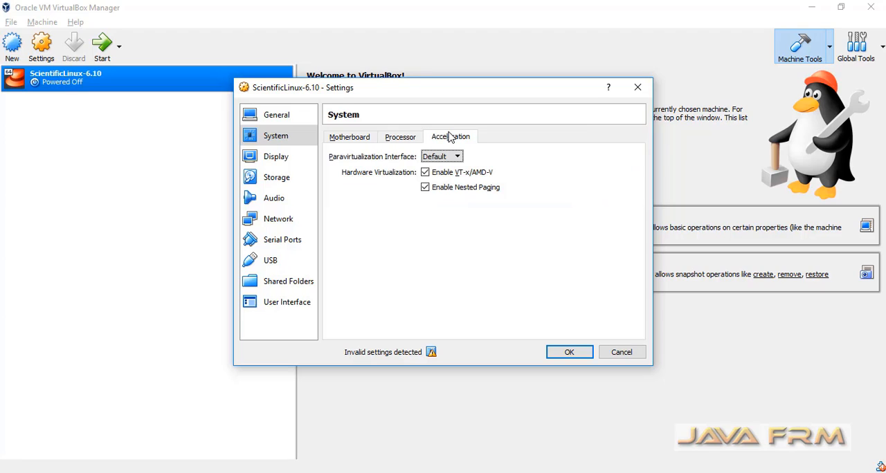
pyautogui.click(261, 161)
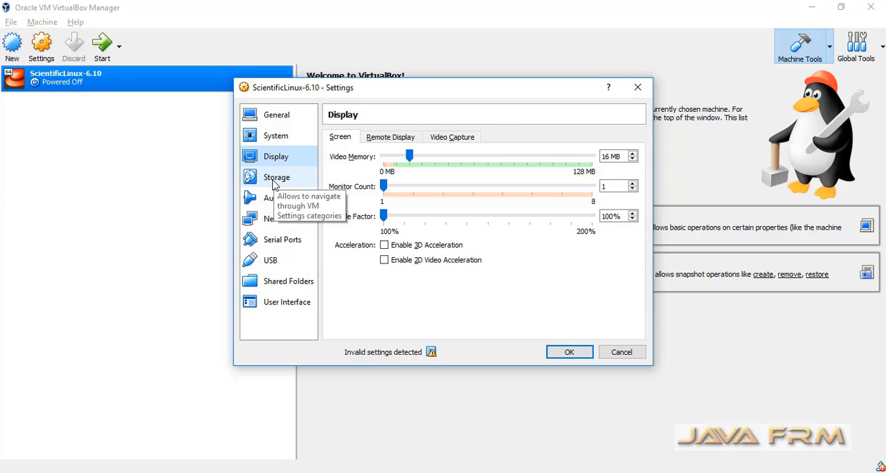
pyautogui.click(276, 182)
pyautogui.click(365, 170)
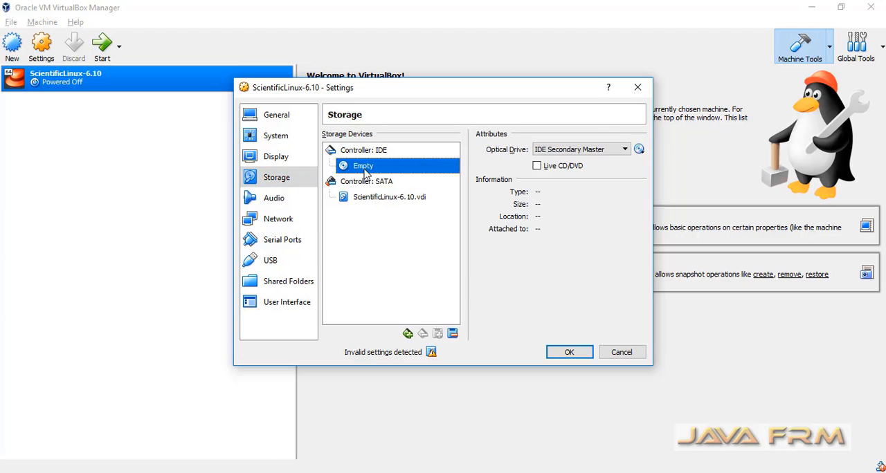
pyautogui.click(639, 149)
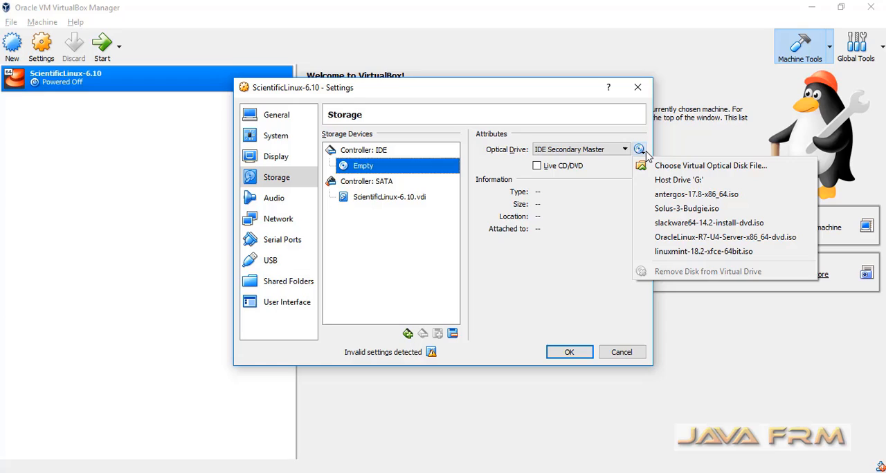
pyautogui.click(677, 167)
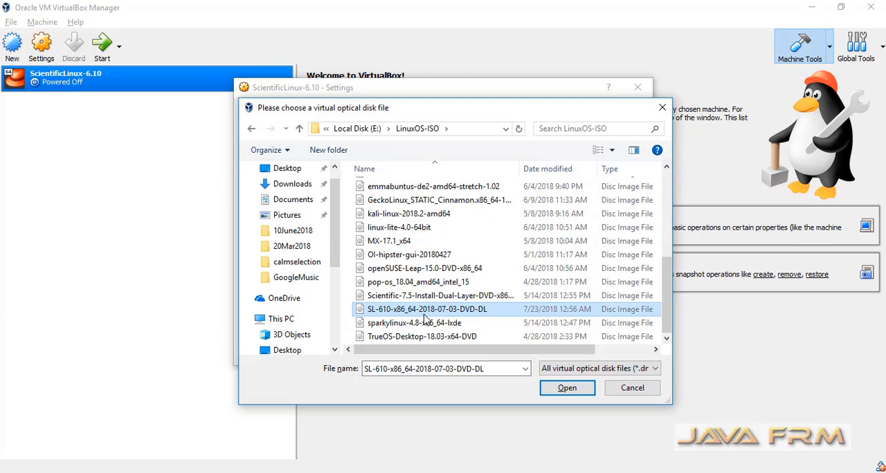
pyautogui.click(565, 389)
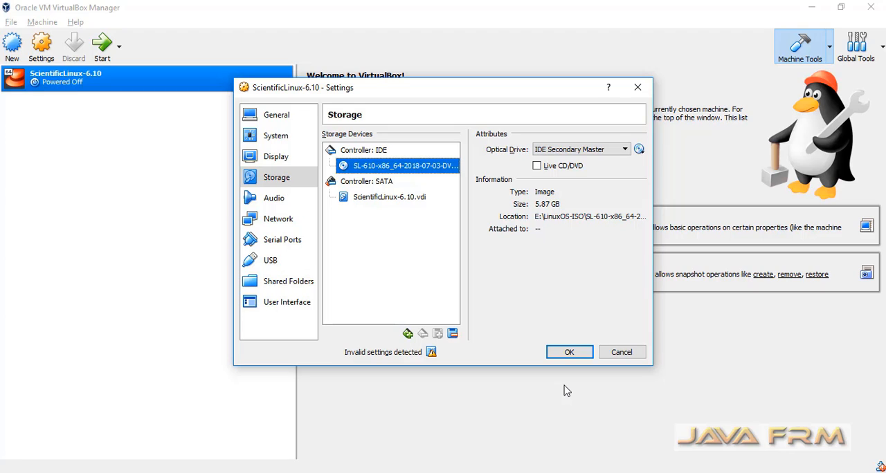
# Review the machine's audio and network adapter settings and check the invalid settings notice
pyautogui.click(273, 200)
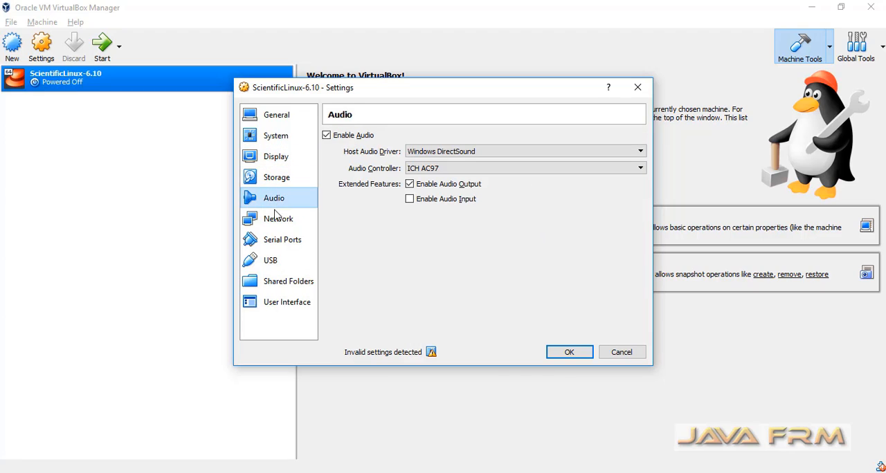
pyautogui.click(275, 218)
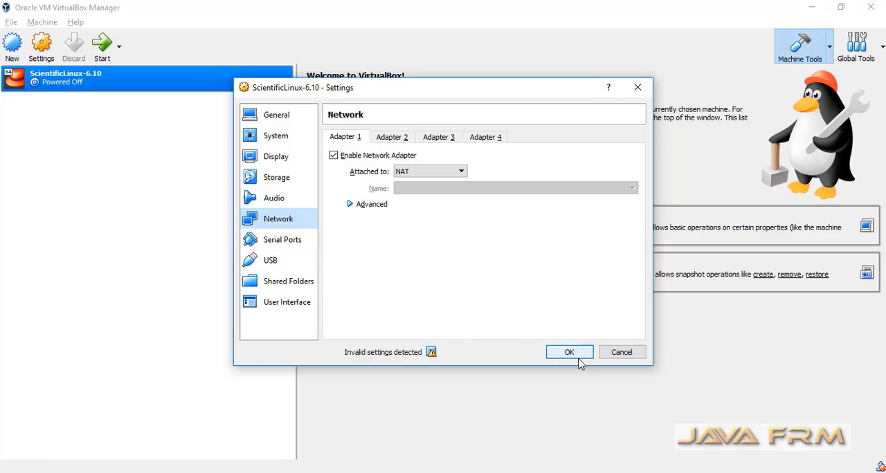
pyautogui.moveTo(431, 354)
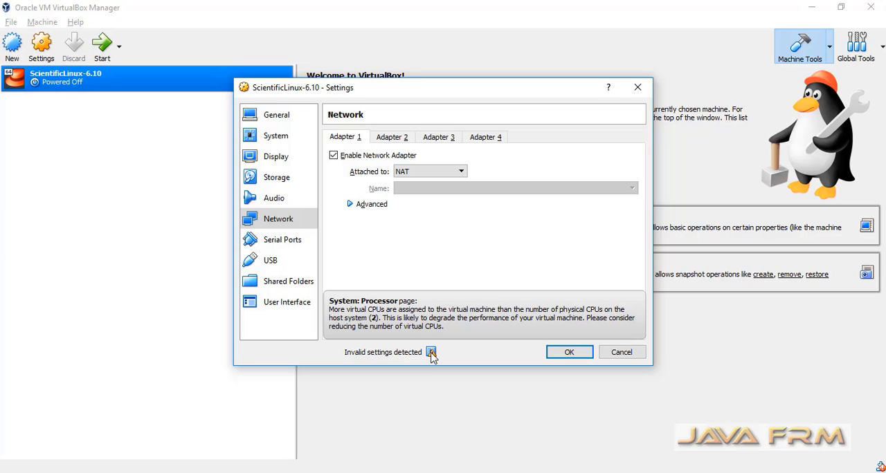
# Reduce the machine's number of processors to 2 in its system settings and save the settings
pyautogui.click(275, 140)
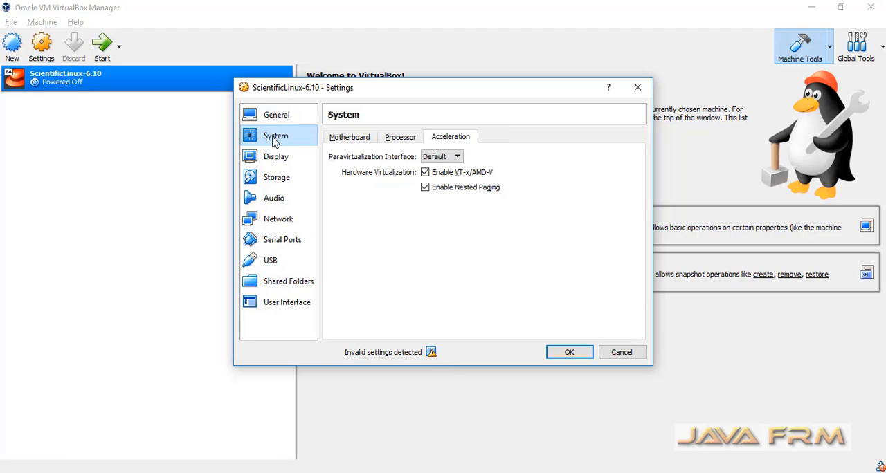
pyautogui.click(402, 140)
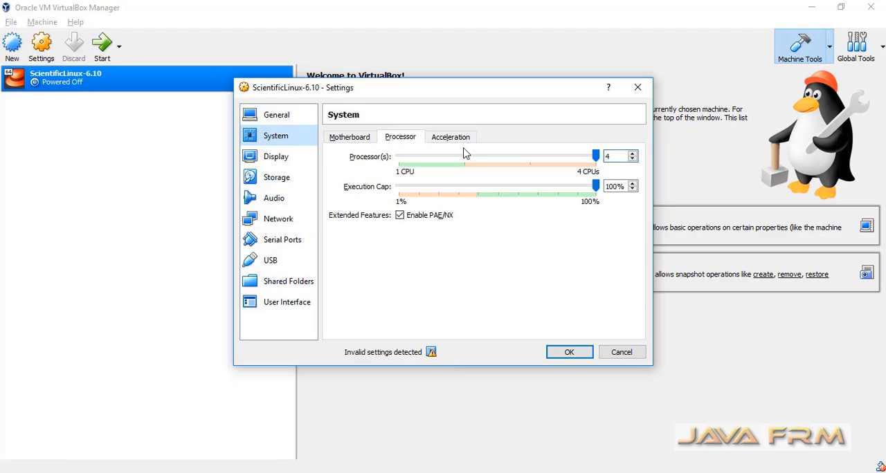
pyautogui.click(633, 161)
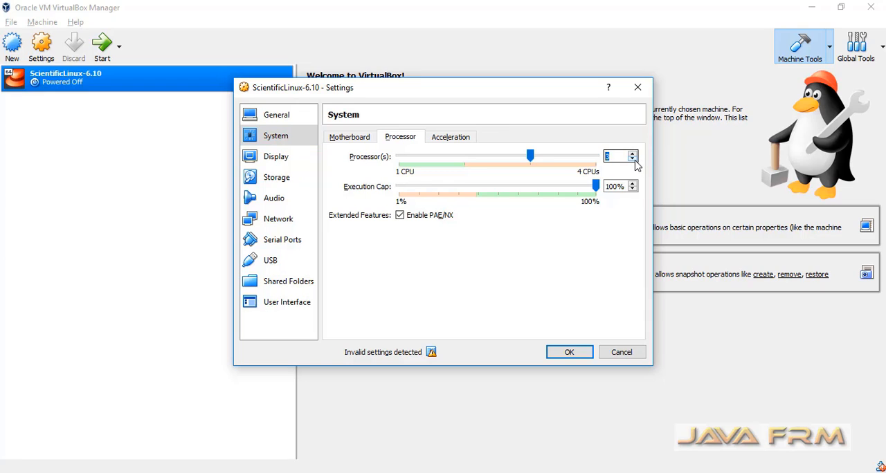
pyautogui.click(634, 161)
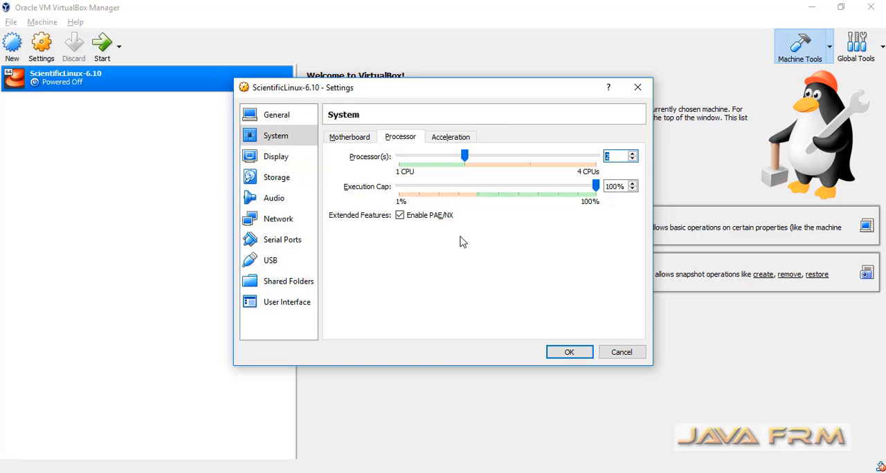
pyautogui.click(564, 352)
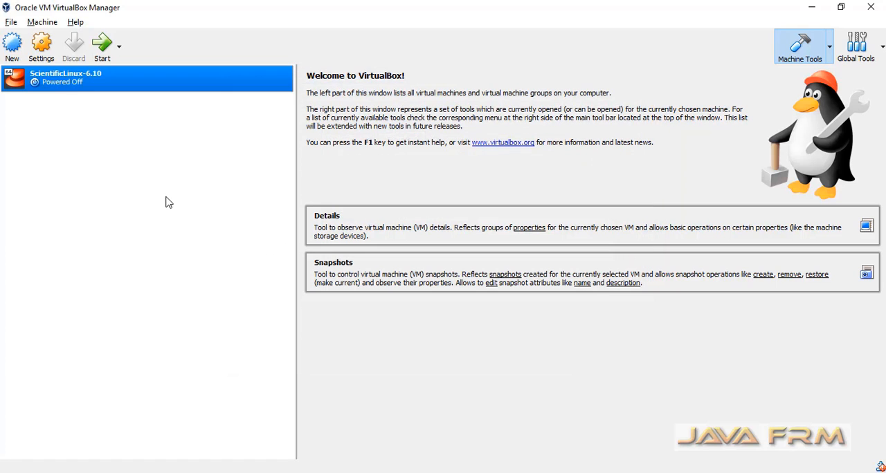
# Start the ScientificLinux-6.10 virtual machine with a normal start
pyautogui.rightClick(88, 81)
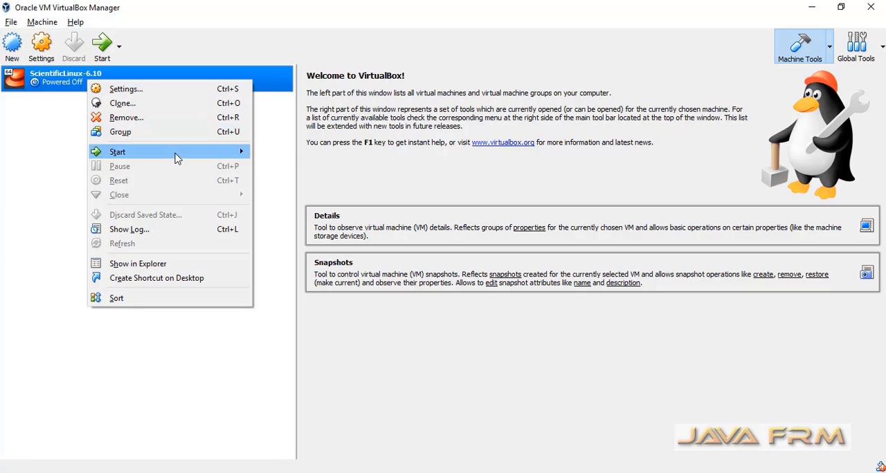
pyautogui.moveTo(177, 154)
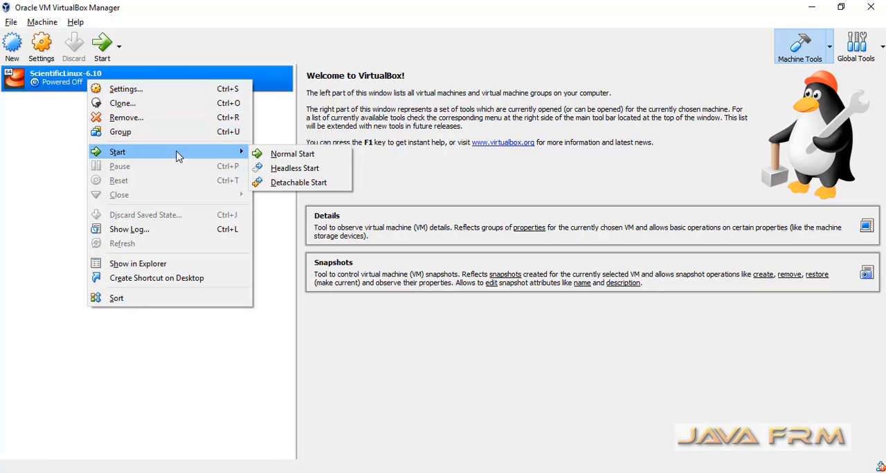
pyautogui.click(288, 154)
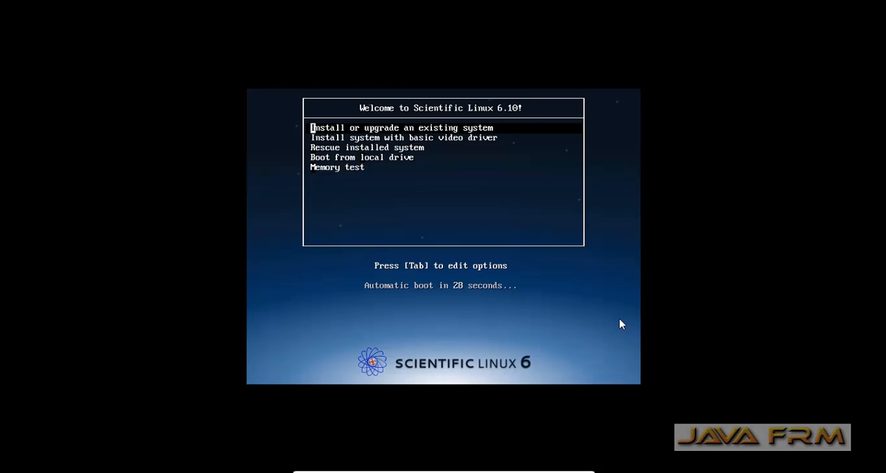
# Decline the mouse capture, boot the option to install the system with basic video driver, and skip the media test
pyautogui.click(620, 324)
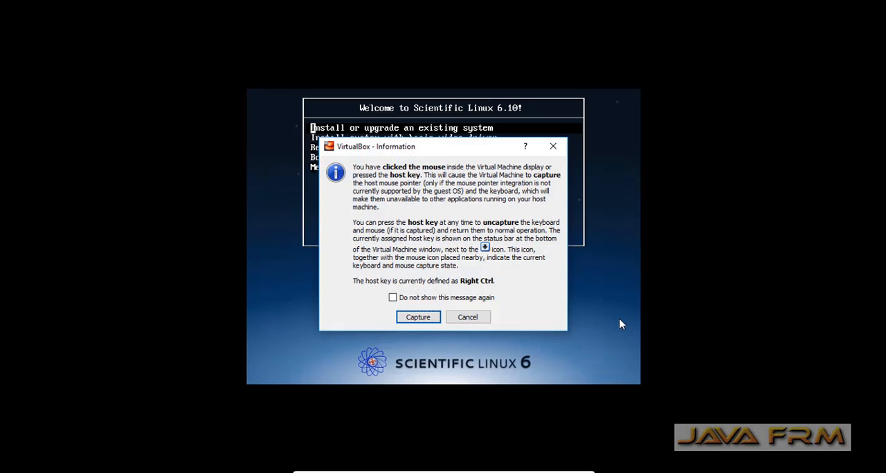
pyautogui.click(477, 317)
pyautogui.press('Down')
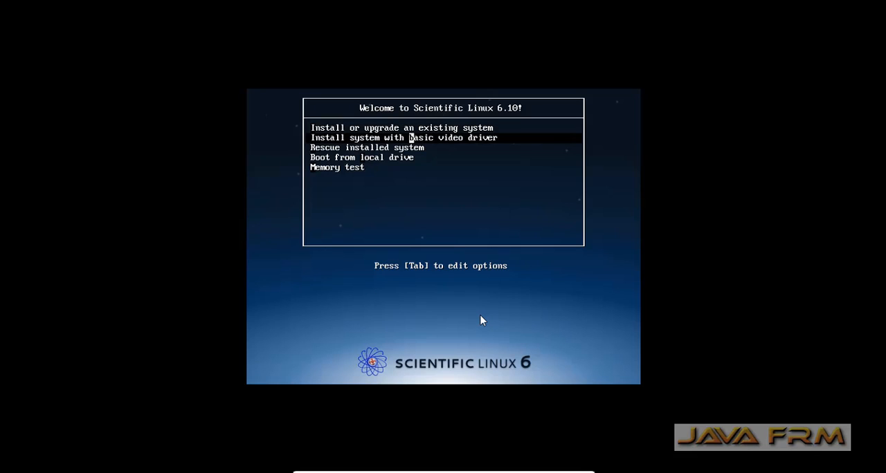
pyautogui.press('Return')
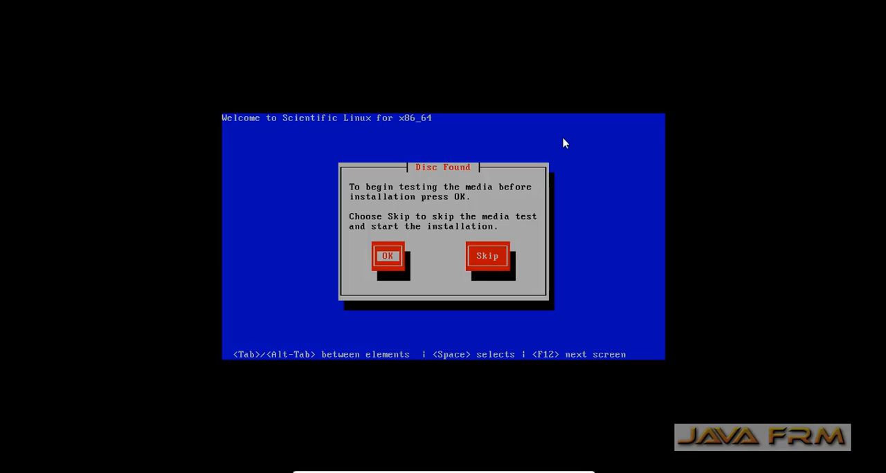
pyautogui.press('Tab')
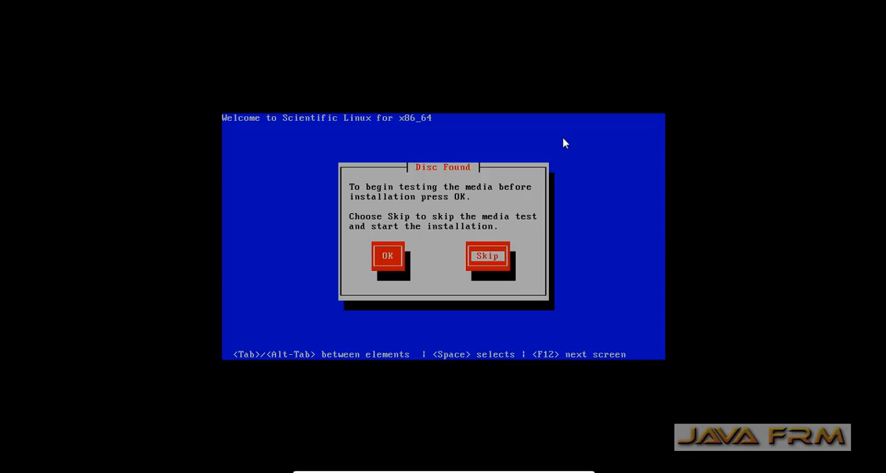
pyautogui.press('Return')
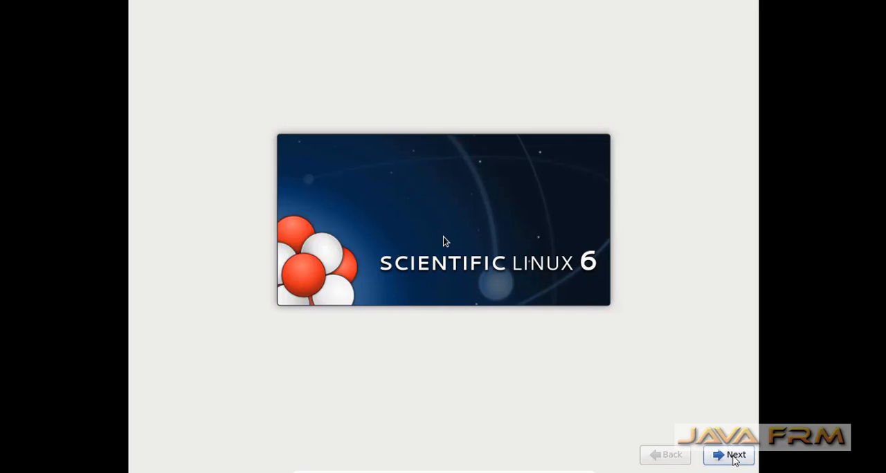
# Capture the mouse in the virtual machine and accept English as installation language and U.S. English as keyboard
pyautogui.click(734, 459)
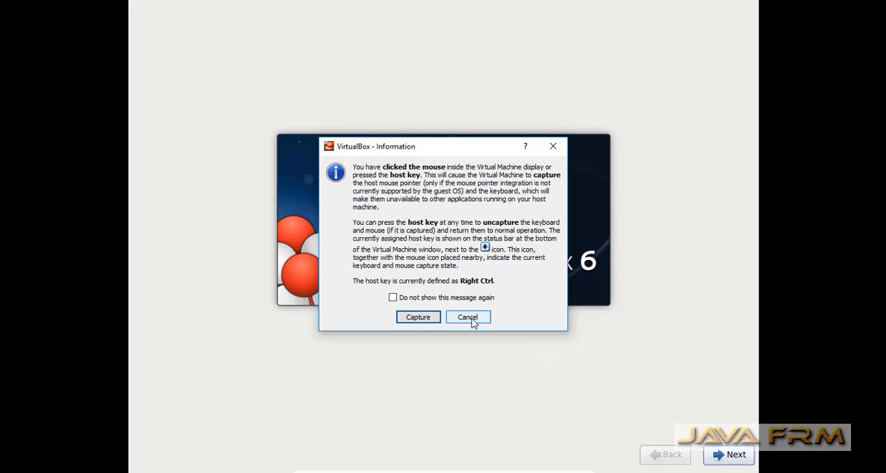
pyautogui.click(429, 318)
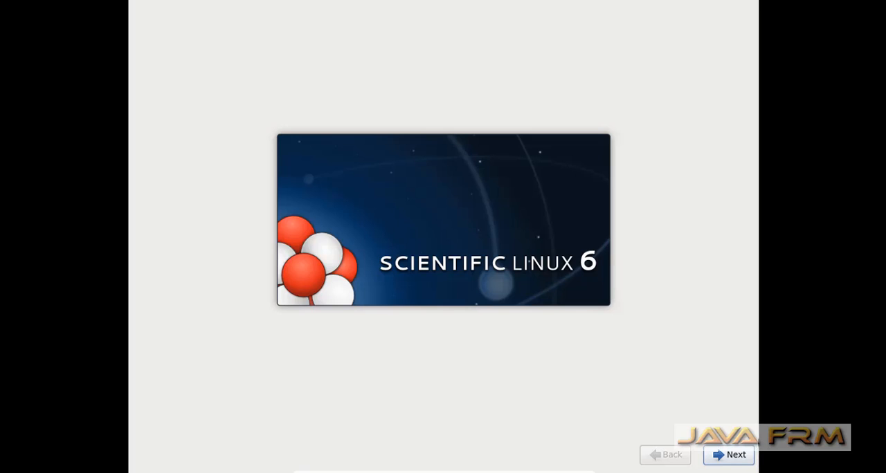
pyautogui.click(727, 459)
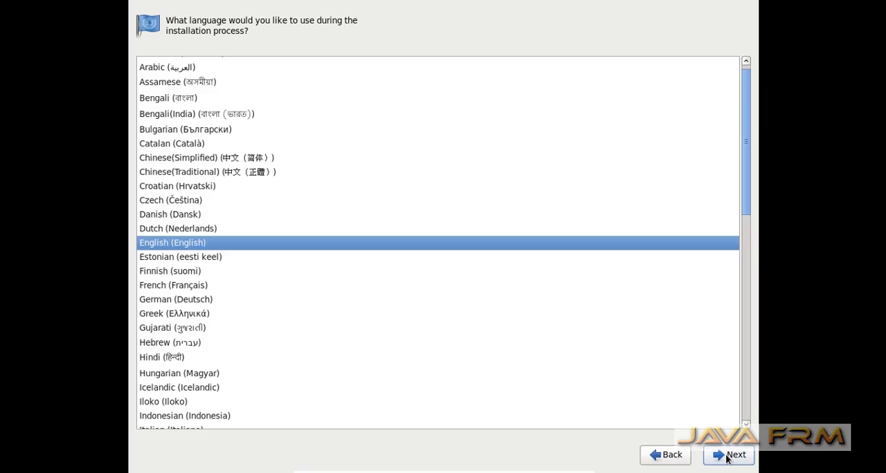
pyautogui.click(727, 459)
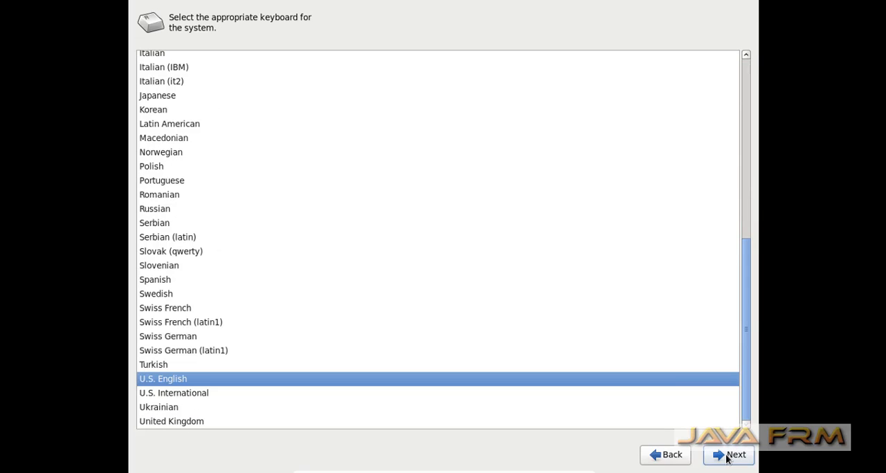
pyautogui.click(727, 460)
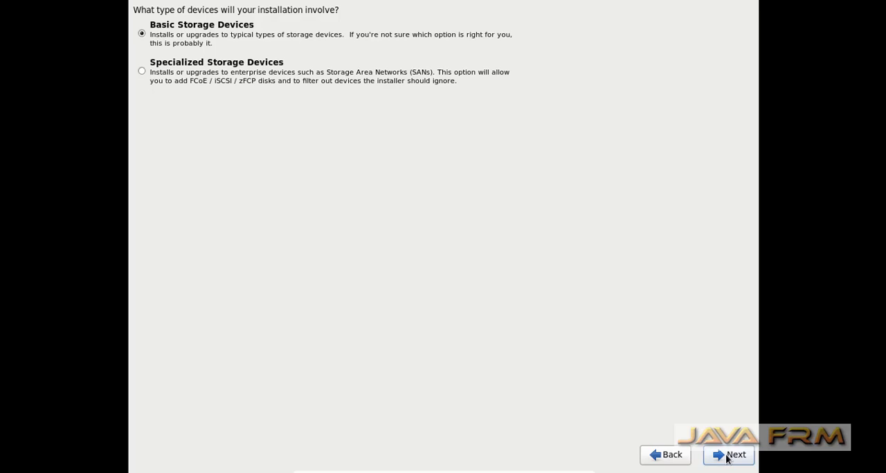
# Accept Basic Storage Devices for the installation and discard any data on the ATA VBOX HARDDISK
pyautogui.click(727, 458)
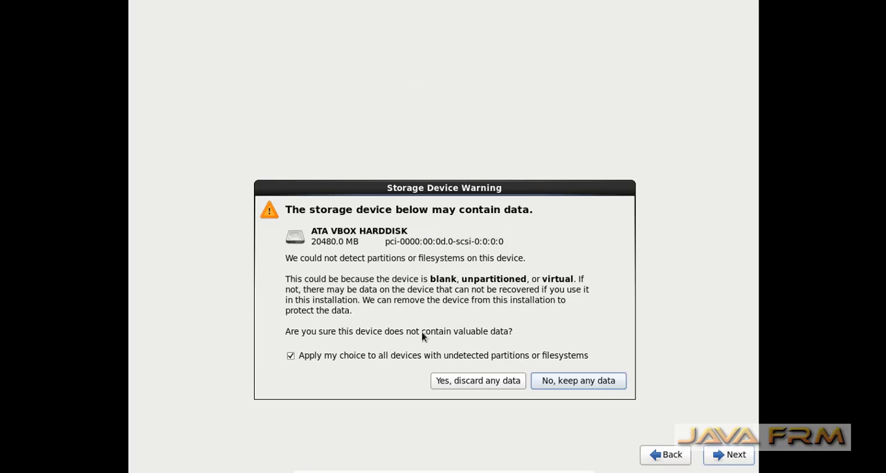
pyautogui.click(485, 381)
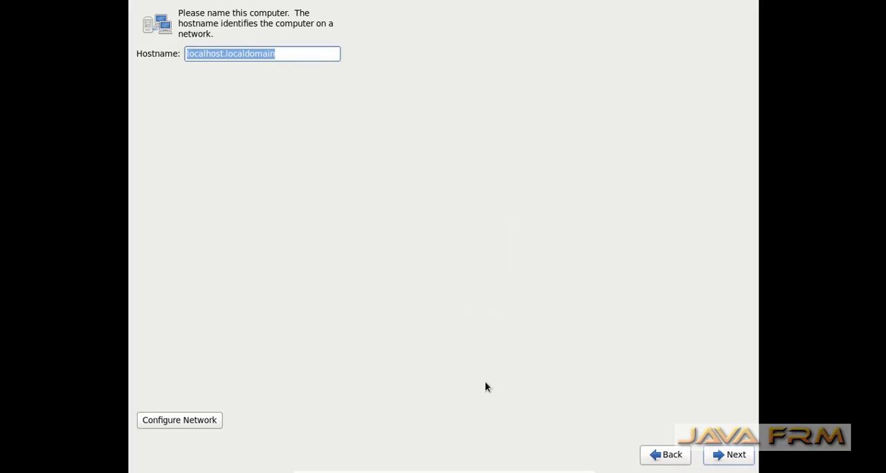
# Accept the hostname localhost.localdomain and set the time zone to Asia/Kolkata
pyautogui.click(736, 456)
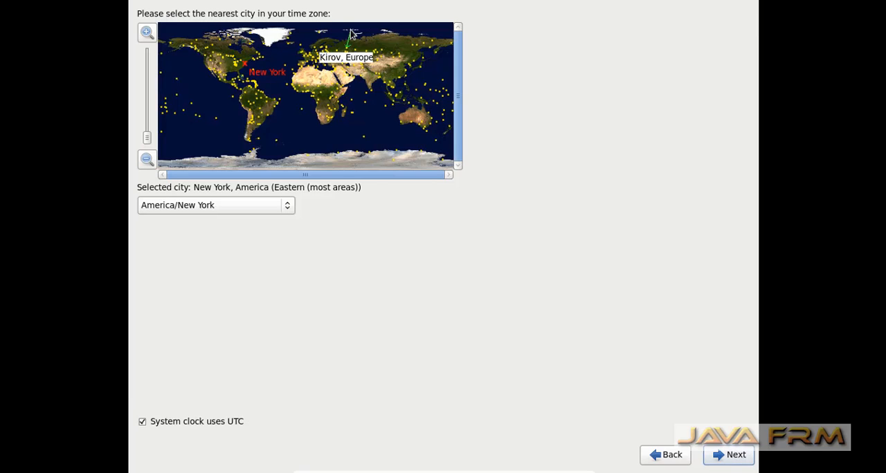
pyautogui.click(372, 86)
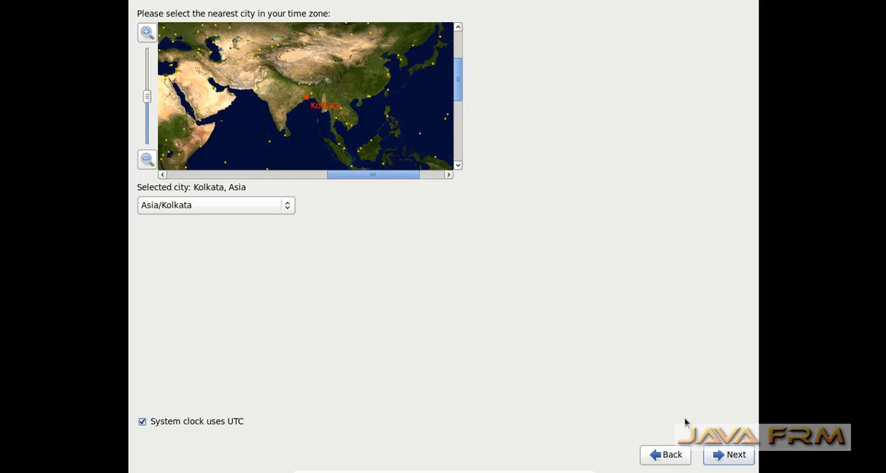
pyautogui.click(739, 459)
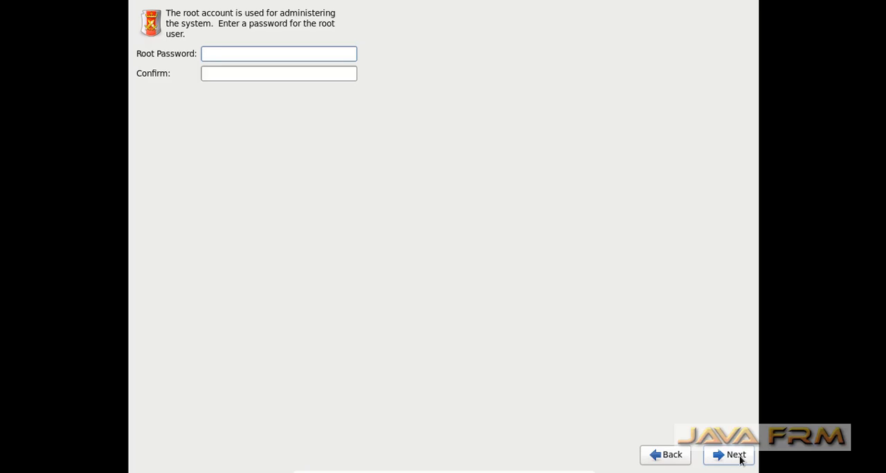
# Enter and confirm the root password, and use it despite the weak password warning
pyautogui.write('••••••••••')
pyautogui.press('Tab')
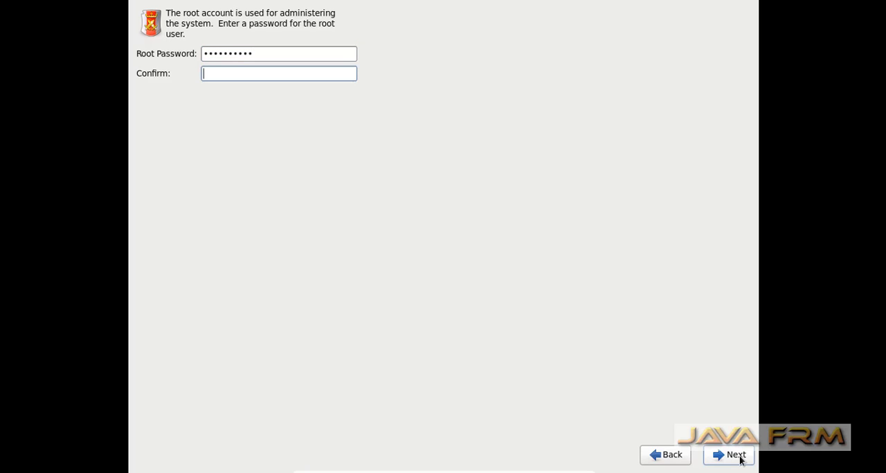
pyautogui.write('••••••••••')
pyautogui.click(743, 457)
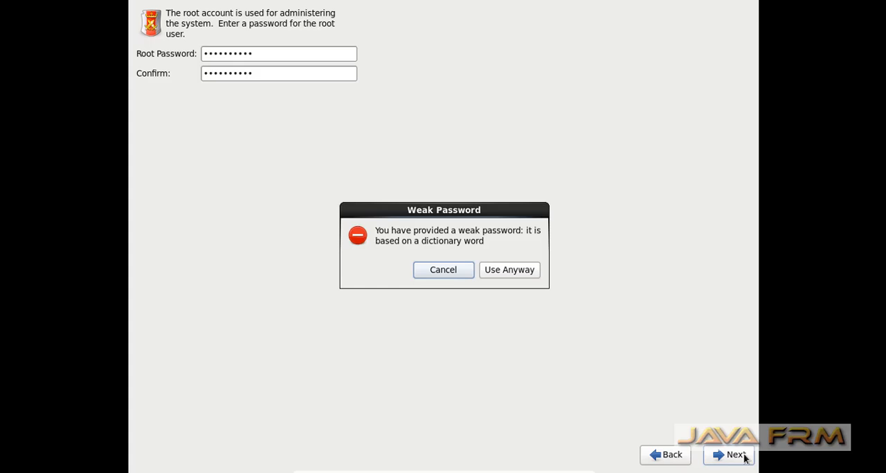
pyautogui.click(498, 272)
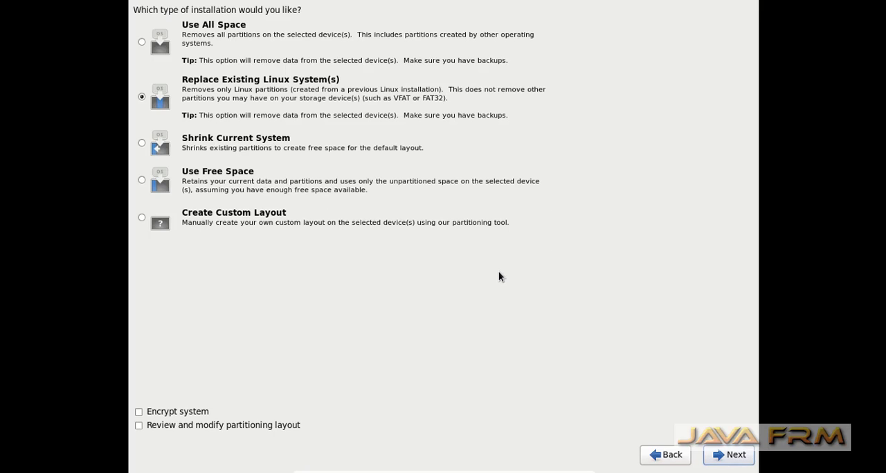
# Choose the Use All Space installation type with review and modification of the partitioning layout, and continue
pyautogui.click(142, 42)
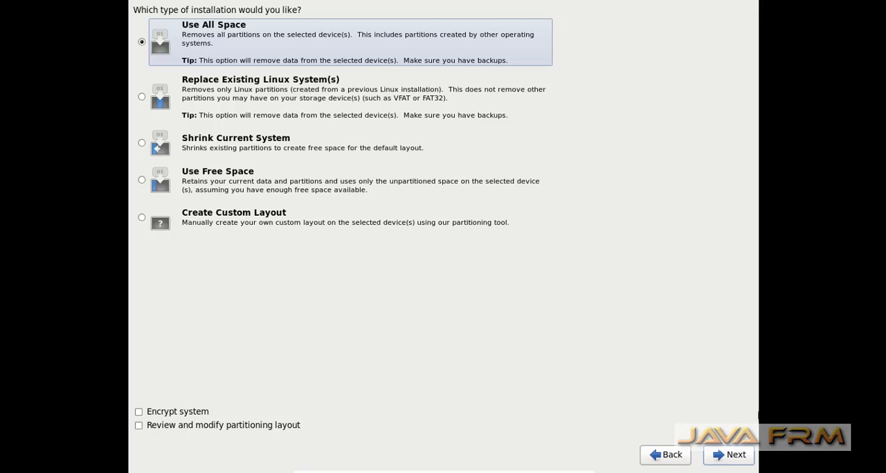
pyautogui.click(732, 428)
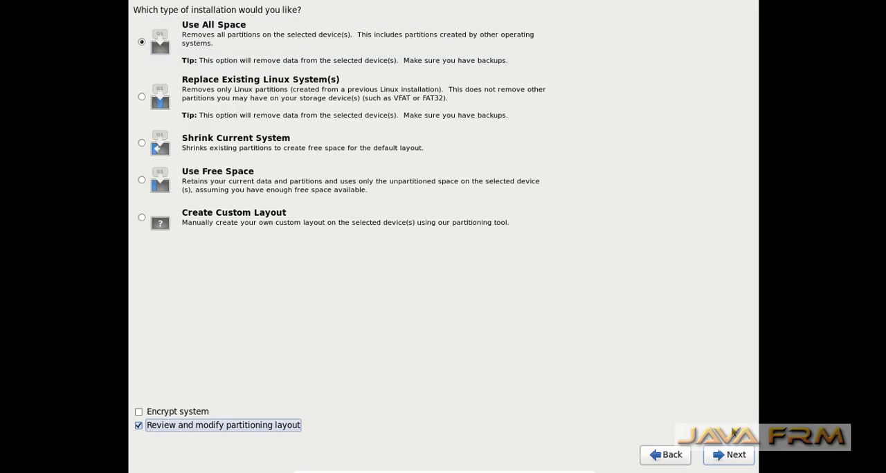
pyautogui.press('Tab')
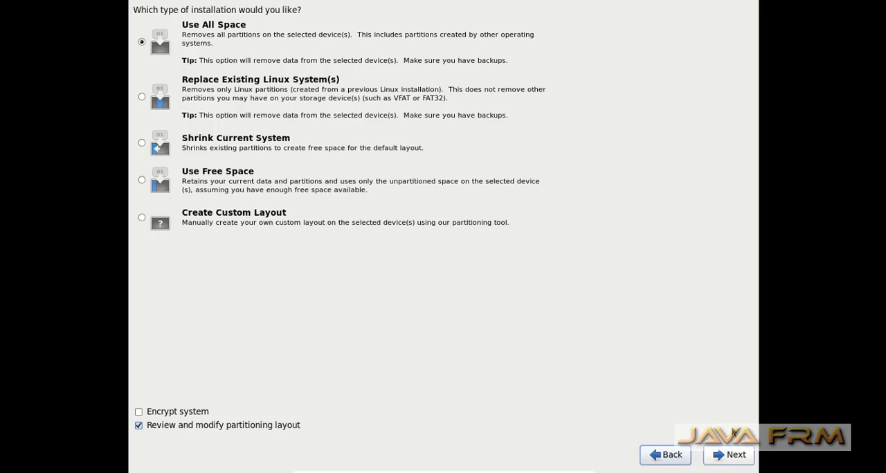
pyautogui.press('Tab')
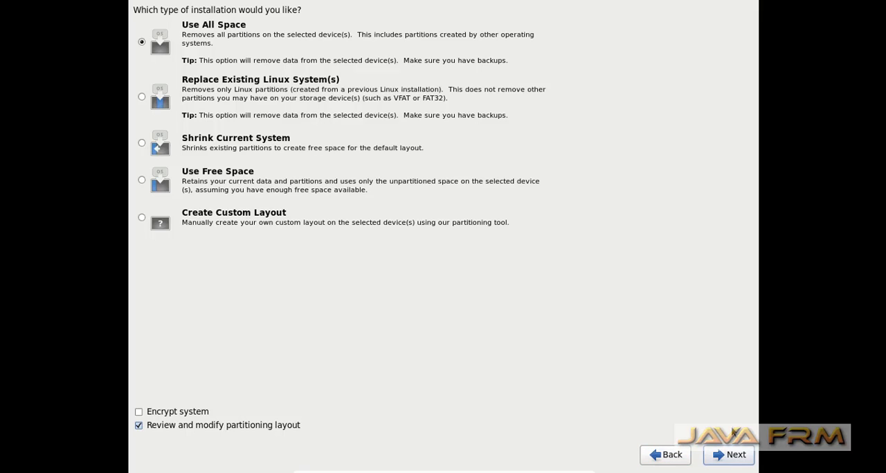
pyautogui.press('Tab')
pyautogui.press('Tab')
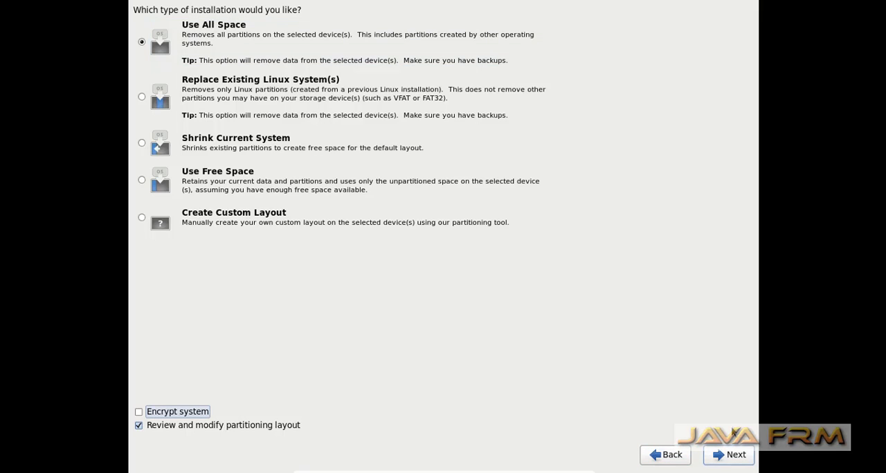
pyautogui.press('Tab')
pyautogui.press('Tab')
pyautogui.press('Tab')
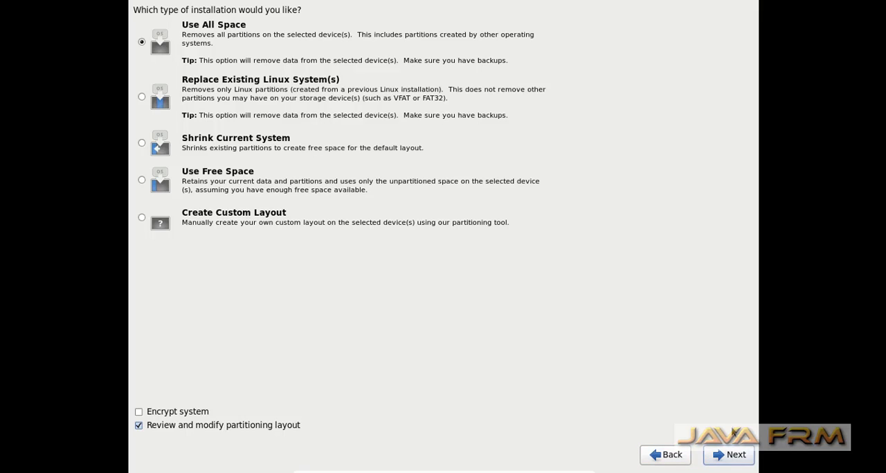
pyautogui.press('Return')
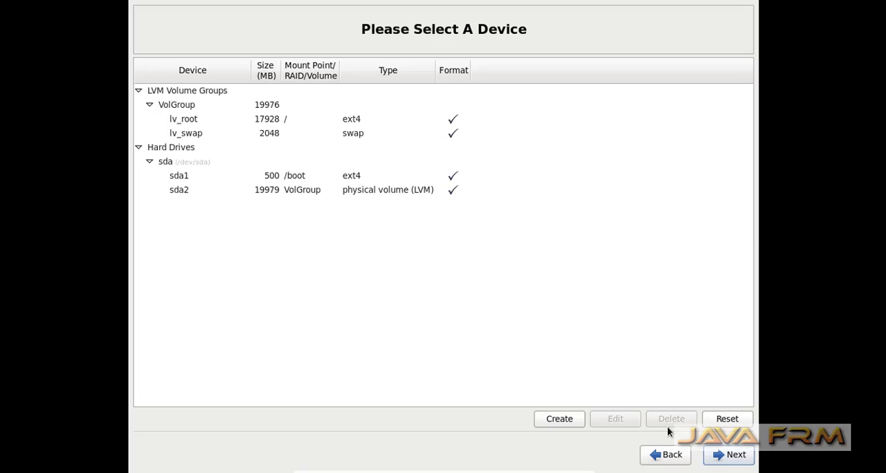
# Accept the proposed LVM partition layout, format /dev/sda, and write the storage configuration to disk
pyautogui.press('Tab')
pyautogui.press('Tab')
pyautogui.press('Tab')
pyautogui.press('Tab')
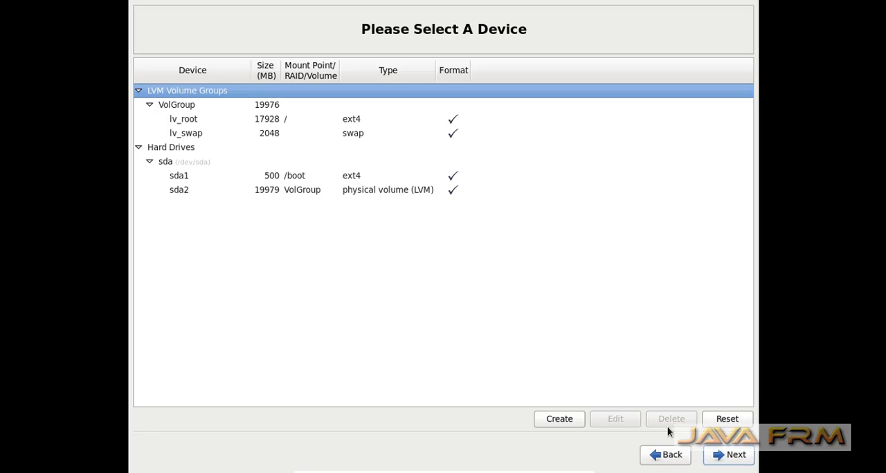
pyautogui.press('Tab')
pyautogui.press('Tab')
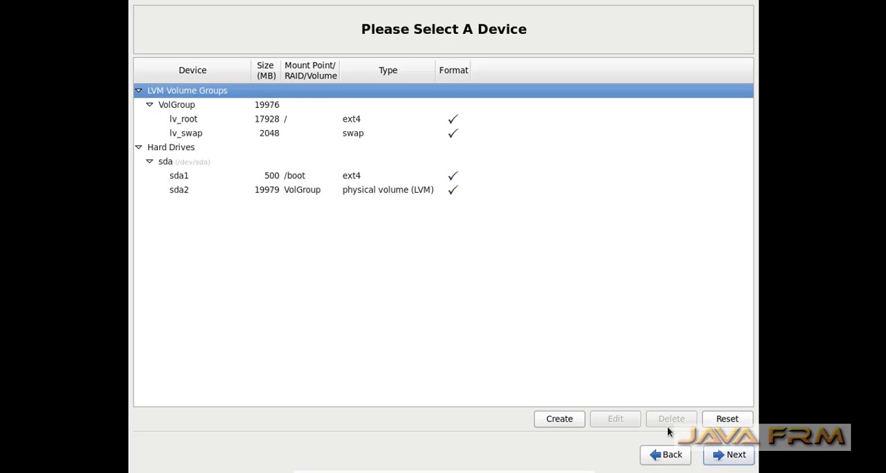
pyautogui.press('Return')
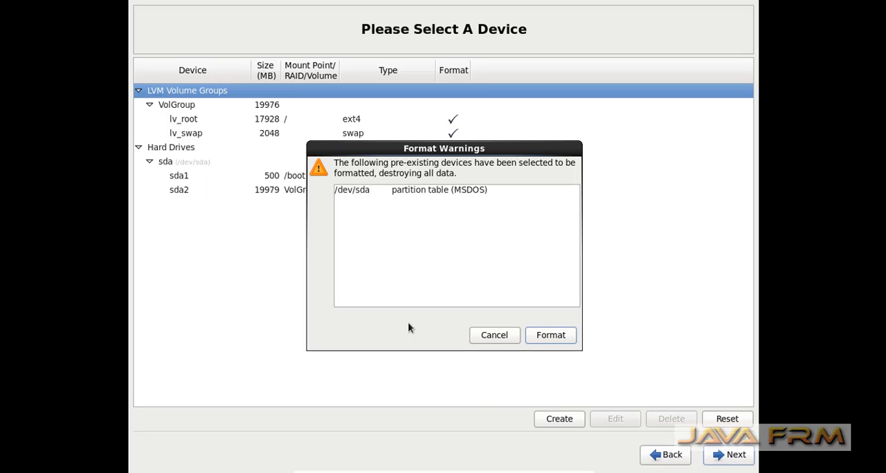
pyautogui.click(557, 338)
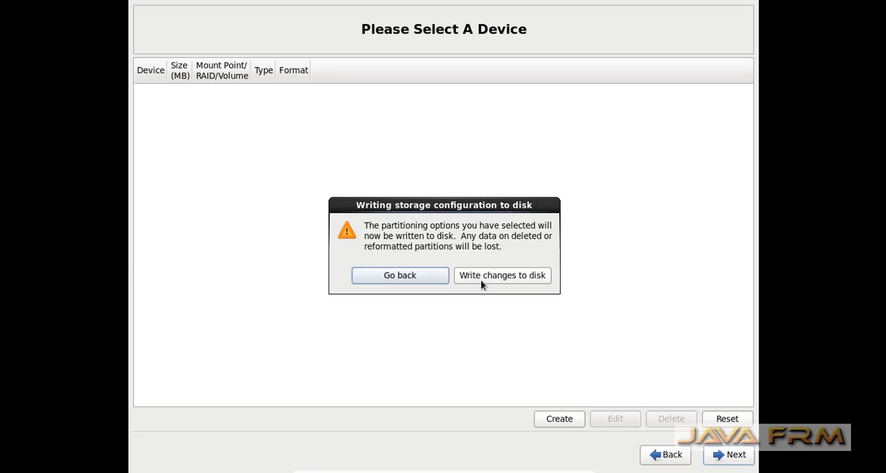
pyautogui.click(482, 275)
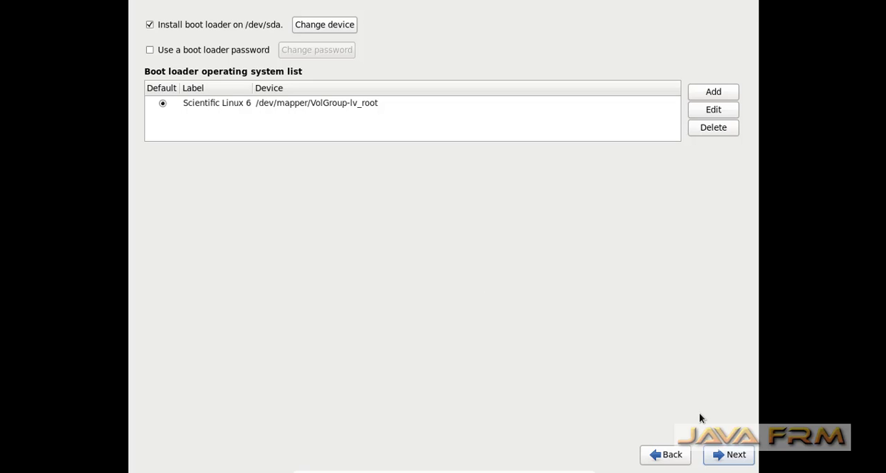
# Keep the boot loader on /dev/sda with Scientific Linux 6 as the default entry and continue
pyautogui.press('Tab')
pyautogui.press('Tab')
pyautogui.press('Tab')
pyautogui.press('Tab')
pyautogui.press('Tab')
pyautogui.press('Tab')
pyautogui.press('Tab')
pyautogui.press('Tab')
pyautogui.press('Tab')
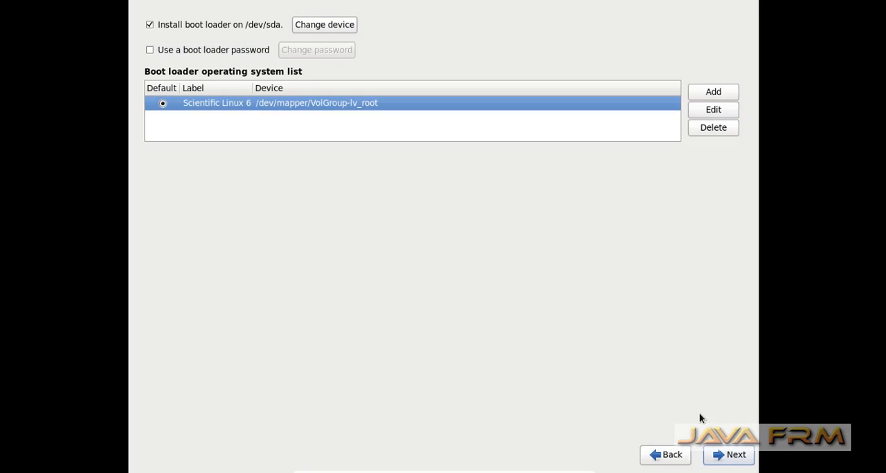
pyautogui.press('Return')
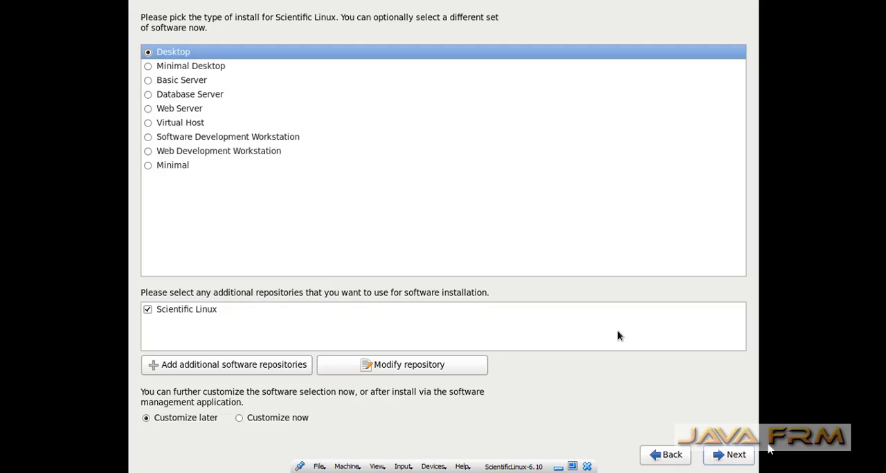
# Install the Desktop software set from the Scientific Linux repository, with Customize later chosen
pyautogui.press('Tab')
pyautogui.press('Tab')
pyautogui.press('Tab')
pyautogui.press('Tab')
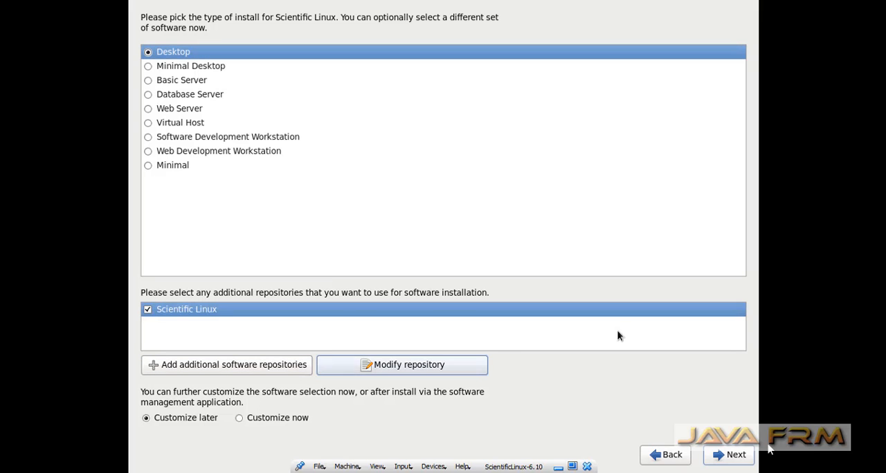
pyautogui.press('Tab')
pyautogui.press('Tab')
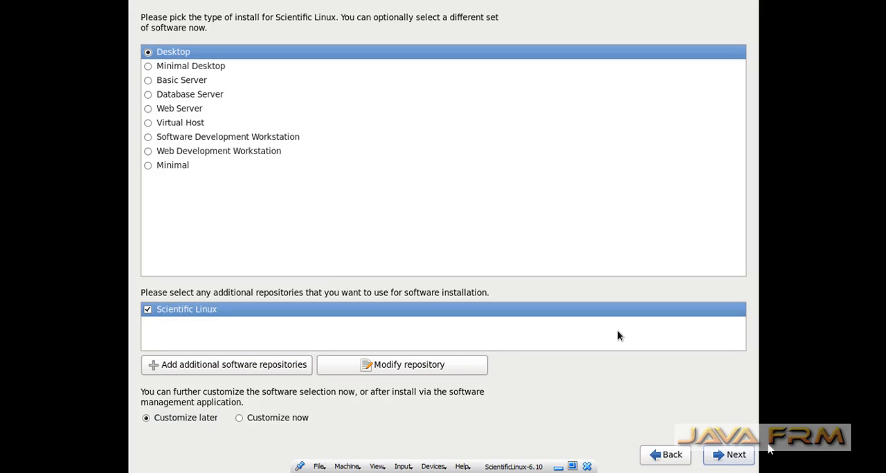
pyautogui.press('Return')
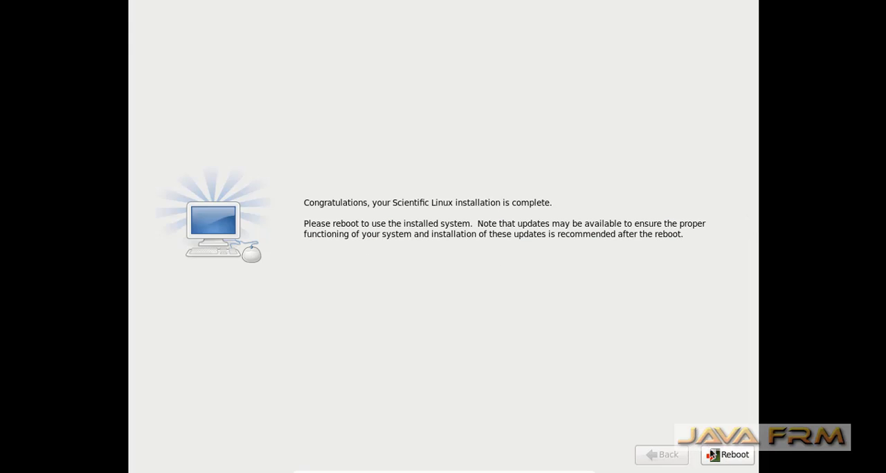
# Reboot the machine, boot Scientific Linux 6, and continue past the setup Welcome page
pyautogui.click(721, 460)
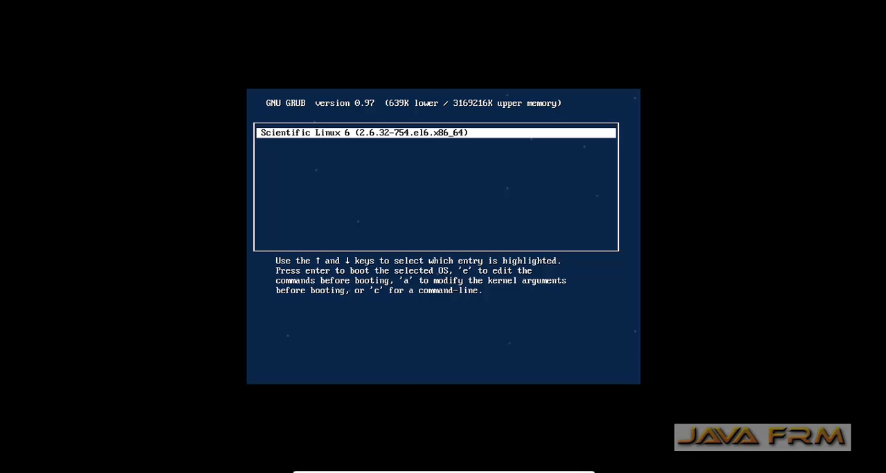
pyautogui.press('Return')
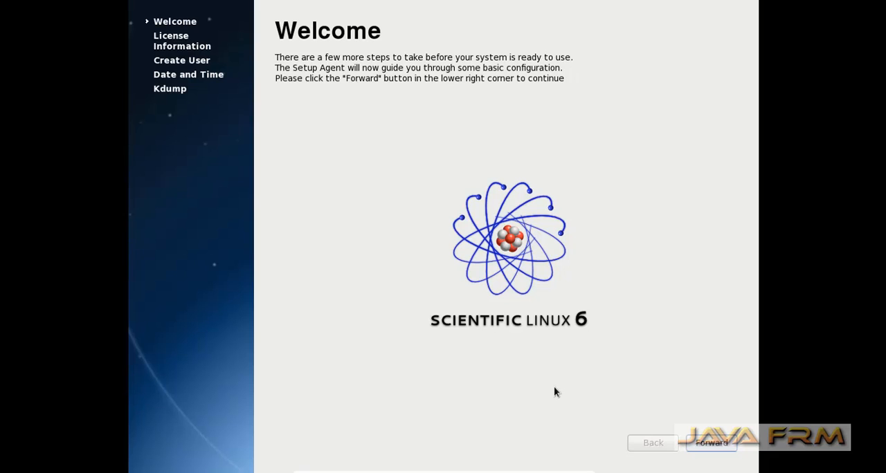
pyautogui.press('Return')
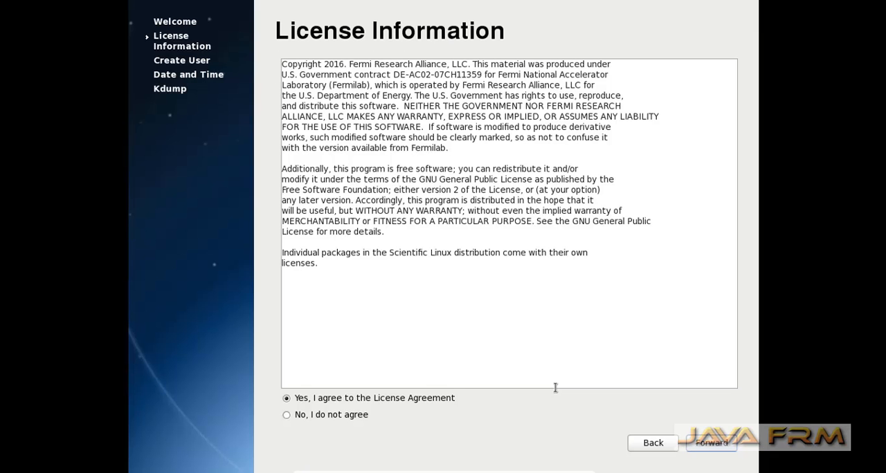
# Agree to the License Agreement and continue to user creation
pyautogui.press('Tab')
pyautogui.press('Tab')
pyautogui.press('Tab')
pyautogui.press('Tab')
pyautogui.press('Return')
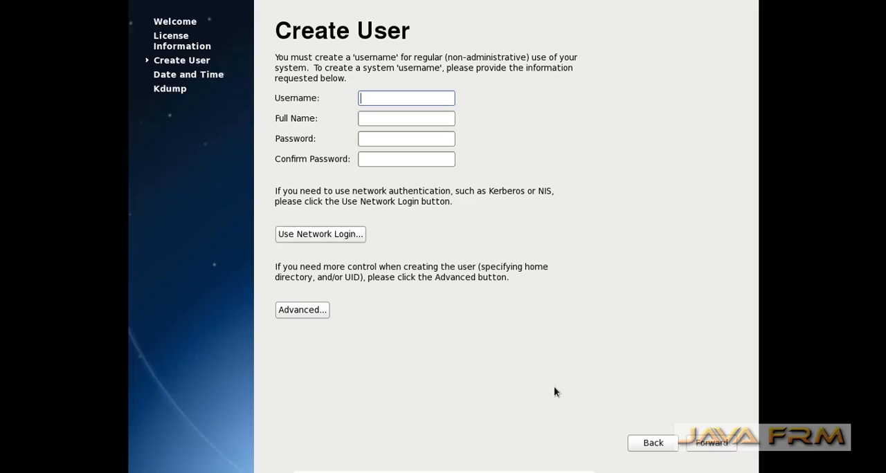
# Enter the username and full name for the regular user account
pyautogui.write('ramanathan')
pyautogui.press('Tab')
pyautogui.write('ramanathan')
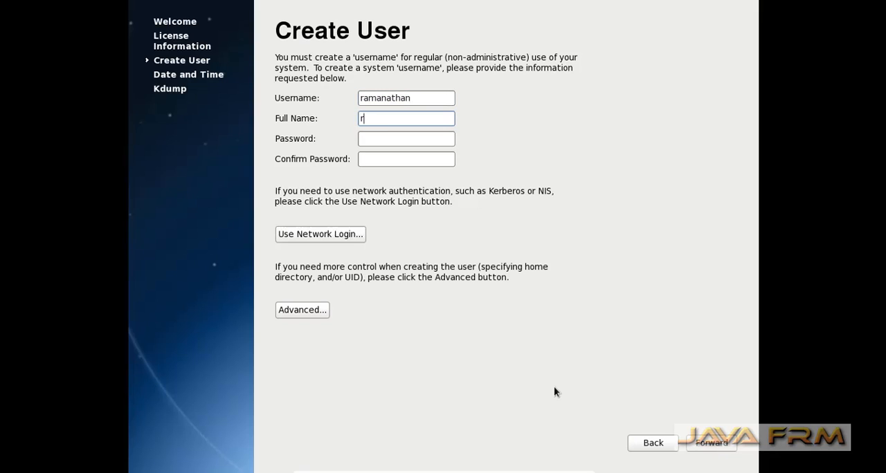
pyautogui.press('Tab')
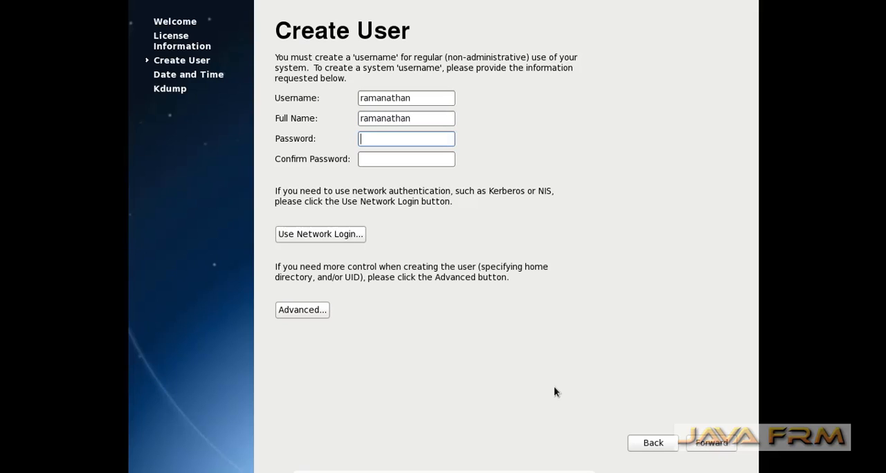
# Enter and confirm the new user's password, and use it despite the weak password warning
pyautogui.write('••••••••••')
pyautogui.press('Tab')
pyautogui.write('••••••••••')
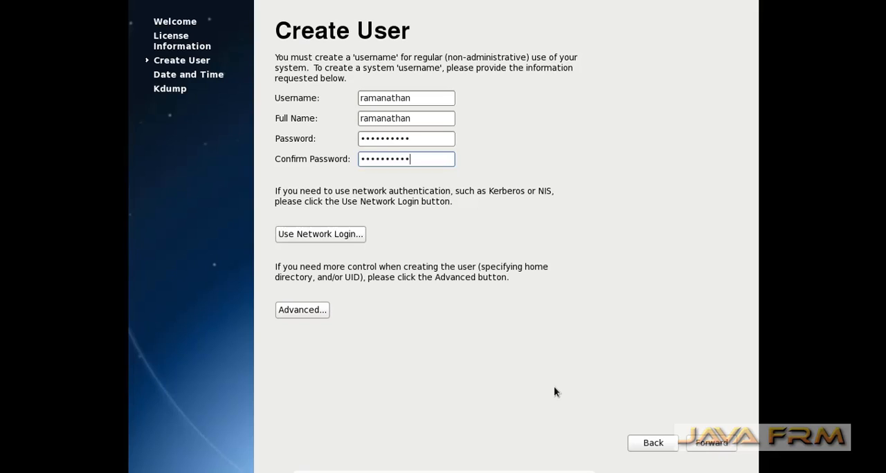
pyautogui.press('Tab')
pyautogui.press('Tab')
pyautogui.press('Tab')
pyautogui.press('Tab')
pyautogui.press('Return')
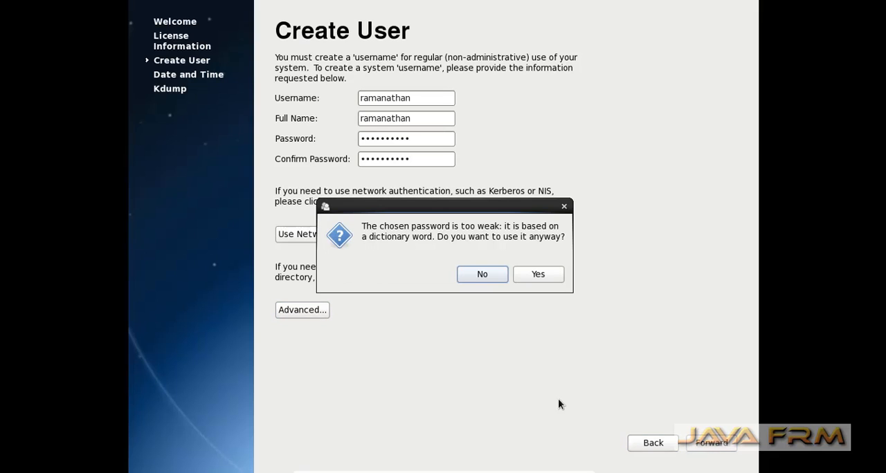
pyautogui.click(532, 276)
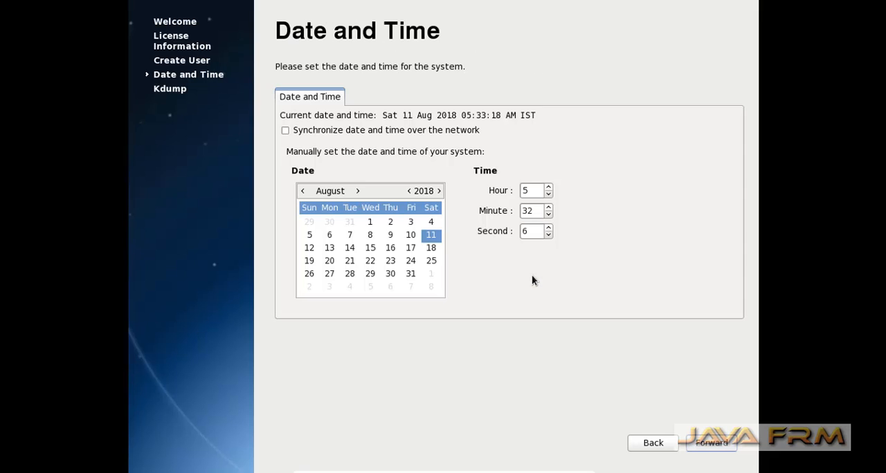
# Accept the date and time settings without network synchronization and continue to Kdump
pyautogui.press('Tab')
pyautogui.press('Tab')
pyautogui.press('Tab')
pyautogui.press('Tab')
pyautogui.press('Tab')
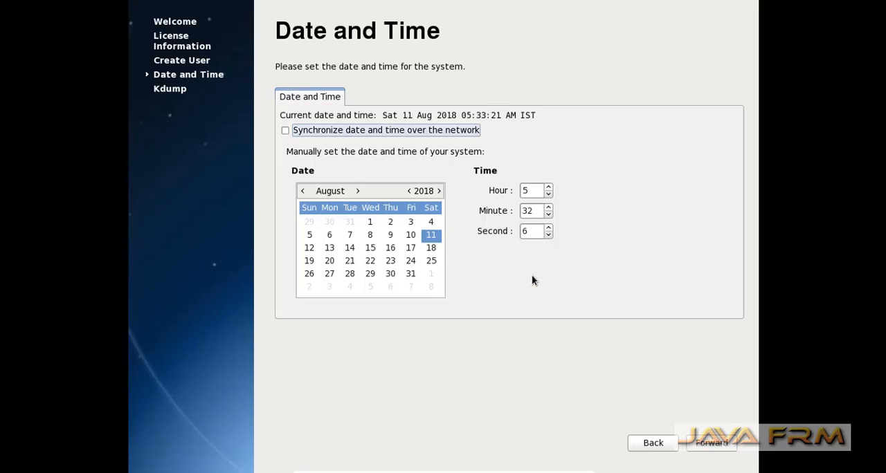
pyautogui.press('Tab')
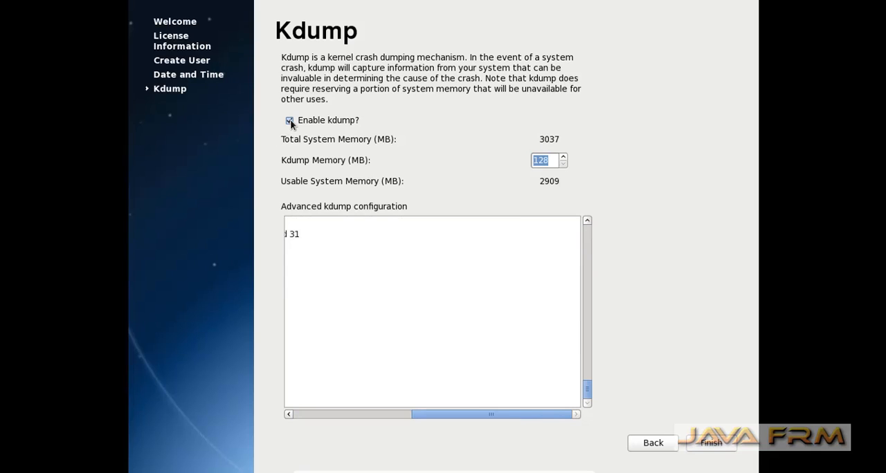
# Disable kdump, finish the first-boot setup, and agree to reboot the system
pyautogui.click(290, 121)
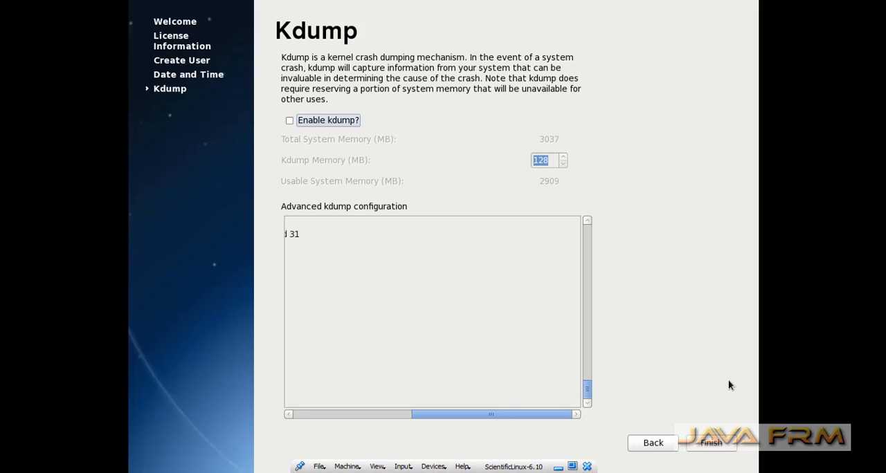
pyautogui.press('Tab')
pyautogui.press('Tab')
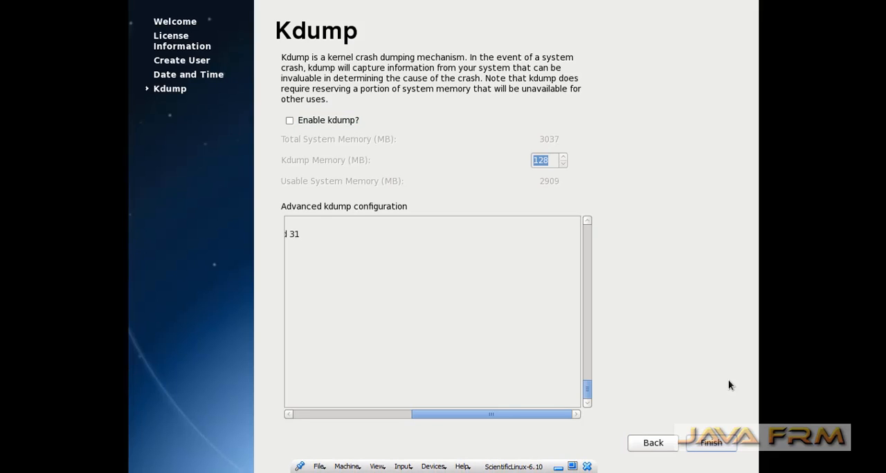
pyautogui.press('Return')
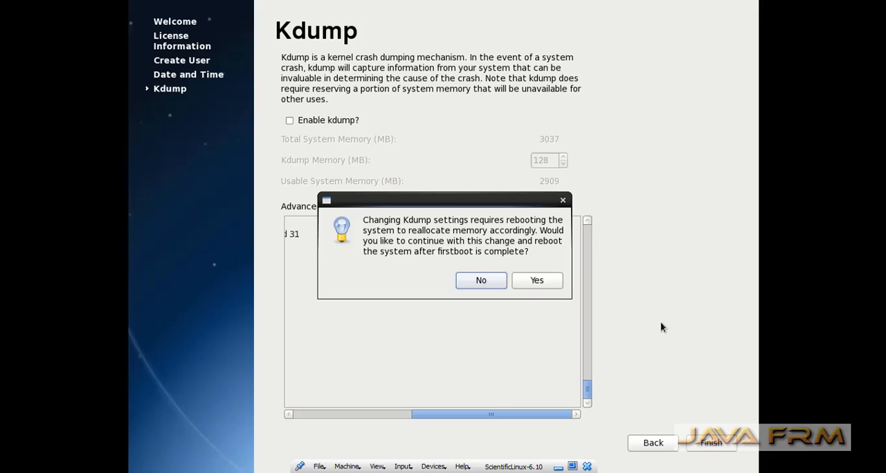
pyautogui.click(554, 285)
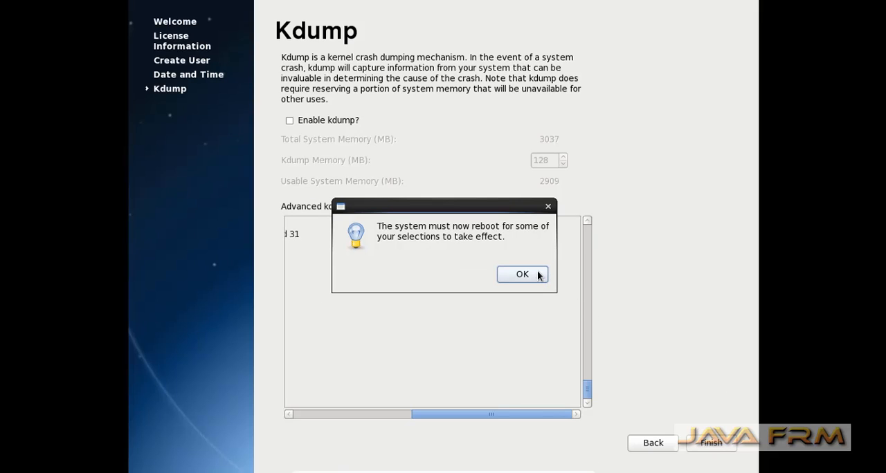
pyautogui.click(540, 281)
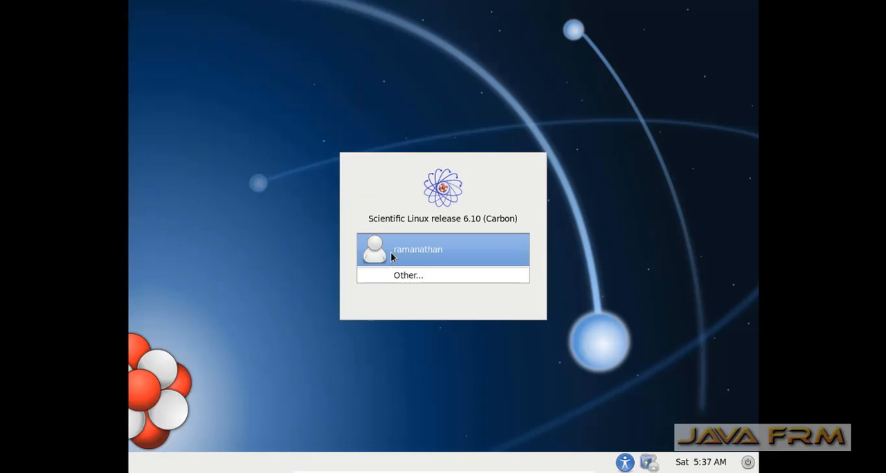
# Log in to the desktop as the newly created user with the account password
pyautogui.click(417, 262)
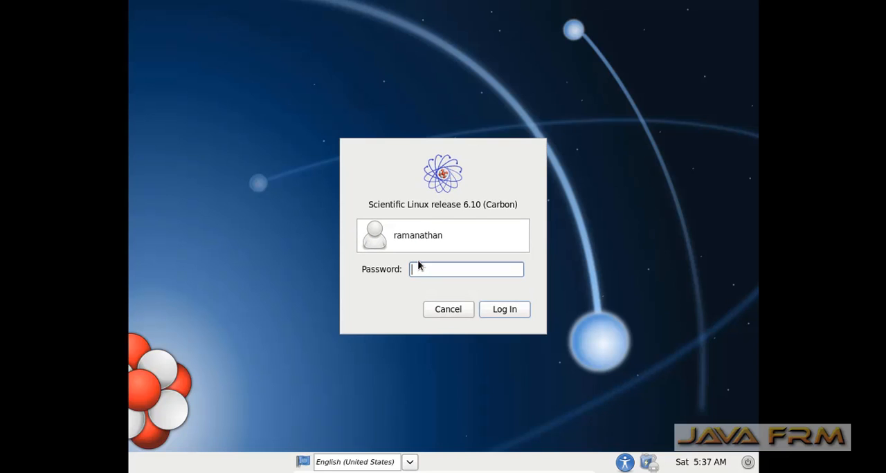
pyautogui.write('*********')
pyautogui.press('Return')
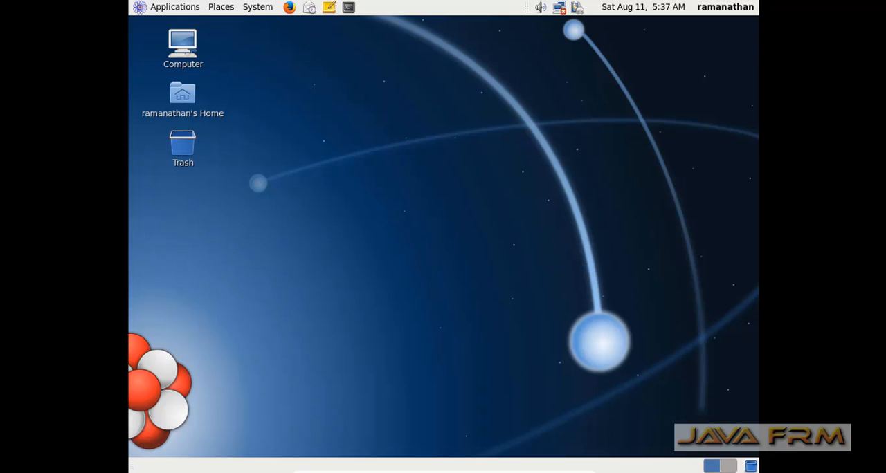
# Open the display preferences, review the available resolutions, and choose 1024 x 768
pyautogui.click(256, 8)
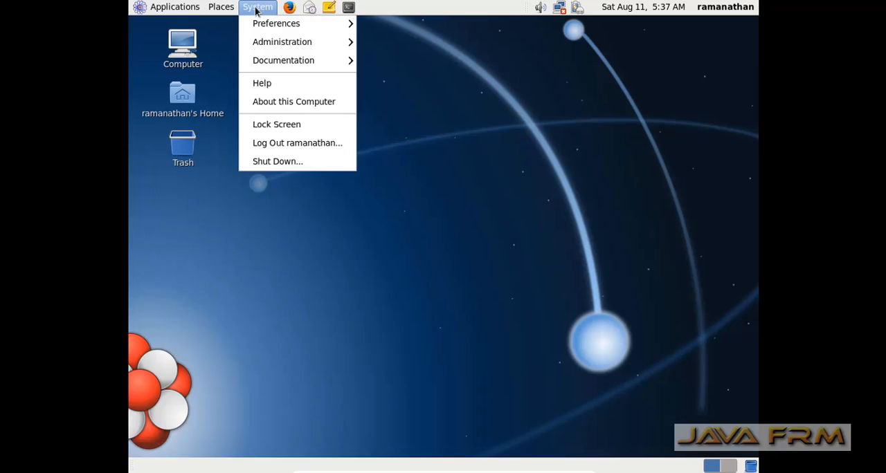
pyautogui.moveTo(264, 24)
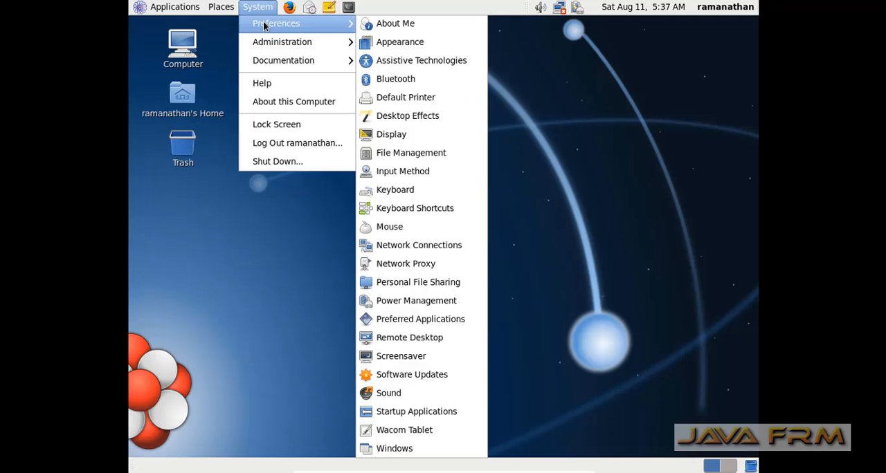
pyautogui.click(377, 137)
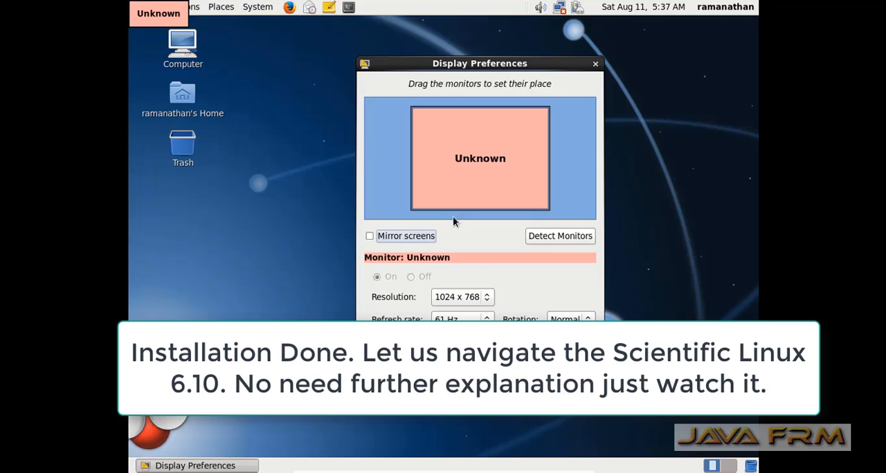
pyautogui.click(486, 298)
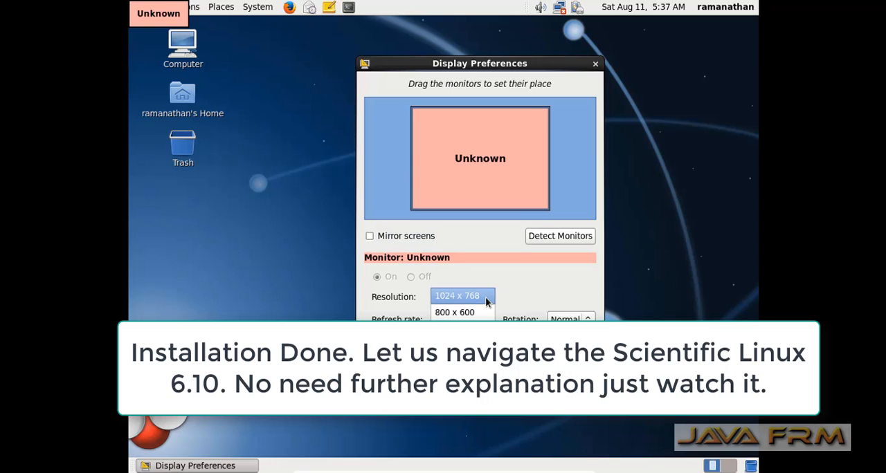
pyautogui.click(485, 299)
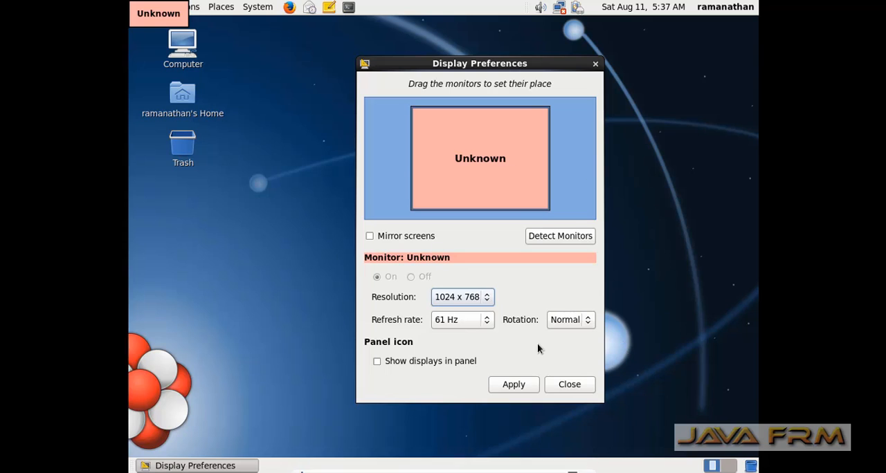
pyautogui.press('space')
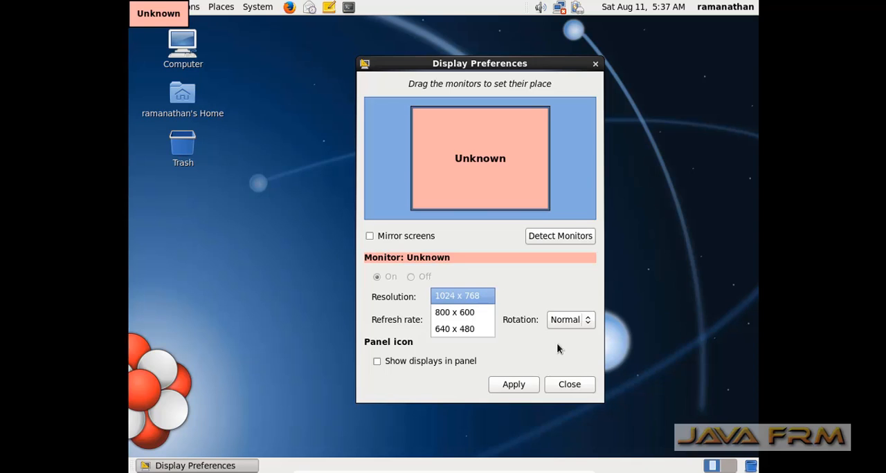
pyautogui.press('Return')
# Apply the display settings, keep this configuration, and close the display preferences
pyautogui.press('Tab')
pyautogui.press('Tab')
pyautogui.press('Tab')
pyautogui.press('Tab')
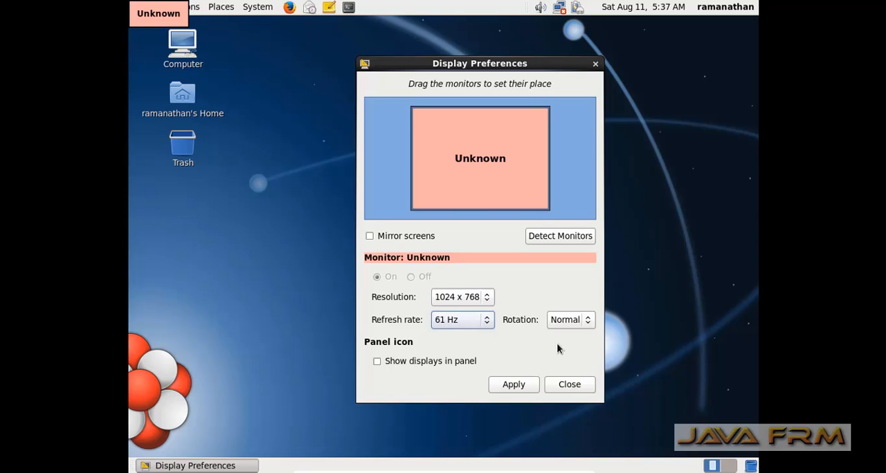
pyautogui.press('Return')
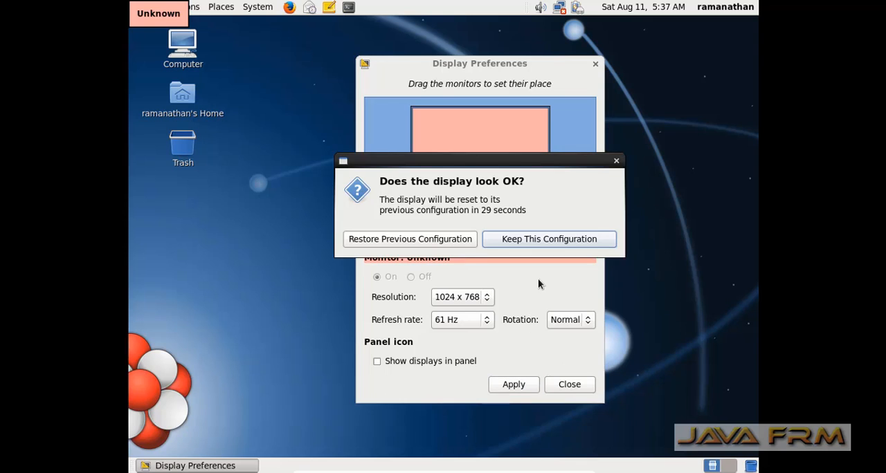
pyautogui.click(537, 242)
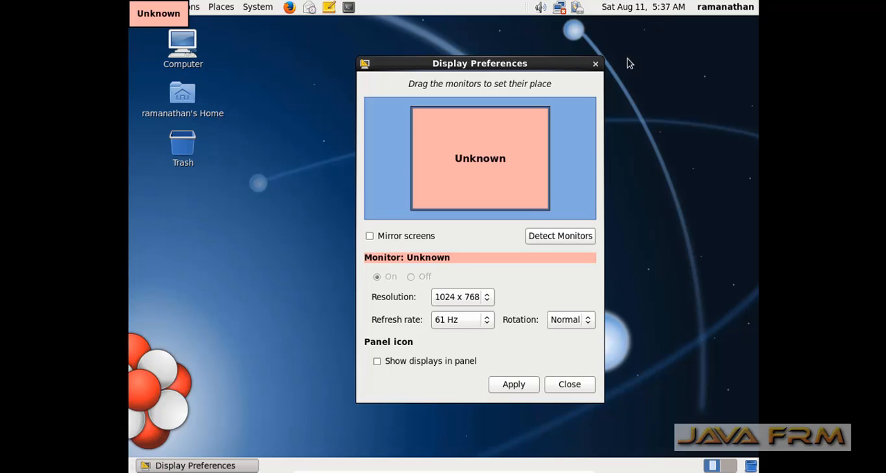
pyautogui.click(595, 64)
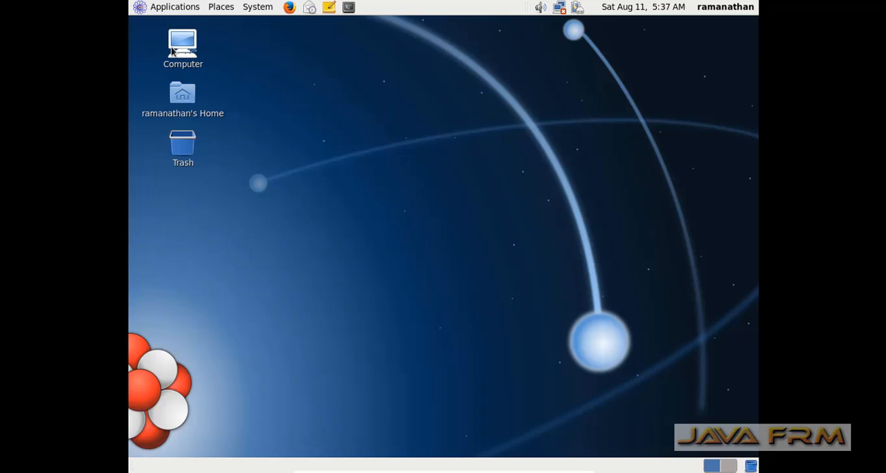
# Open the Calculator, switch it to Advanced mode, and close it
pyautogui.click(168, 8)
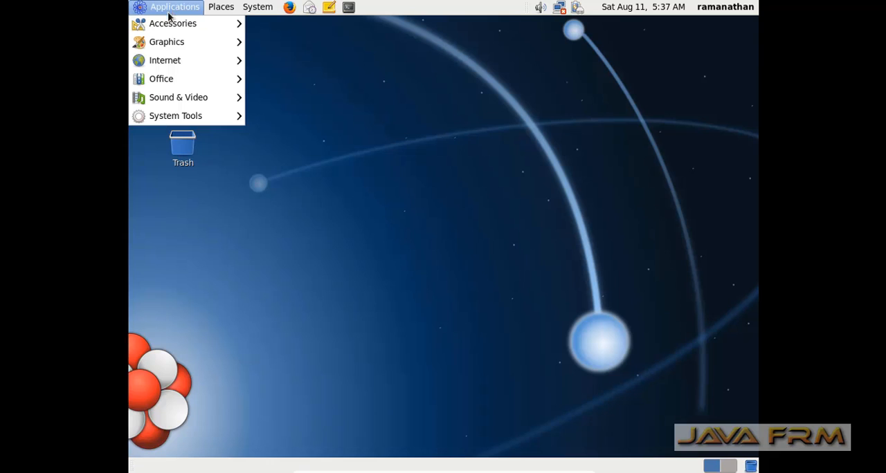
pyautogui.moveTo(170, 27)
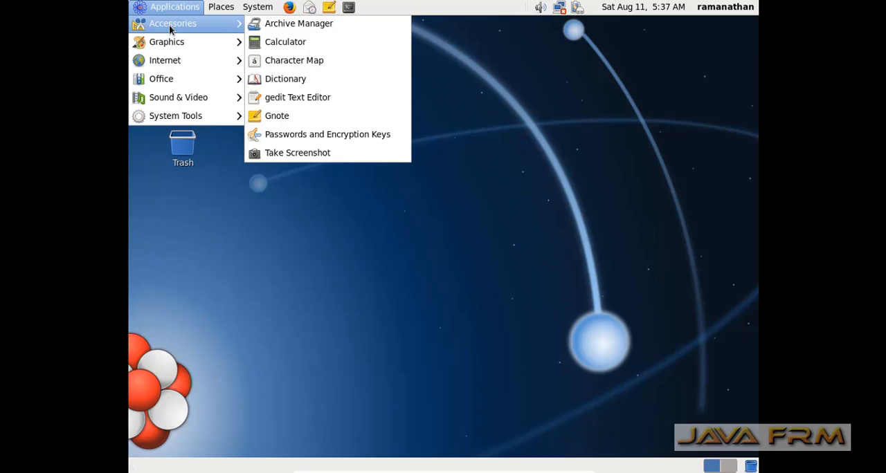
pyautogui.click(271, 43)
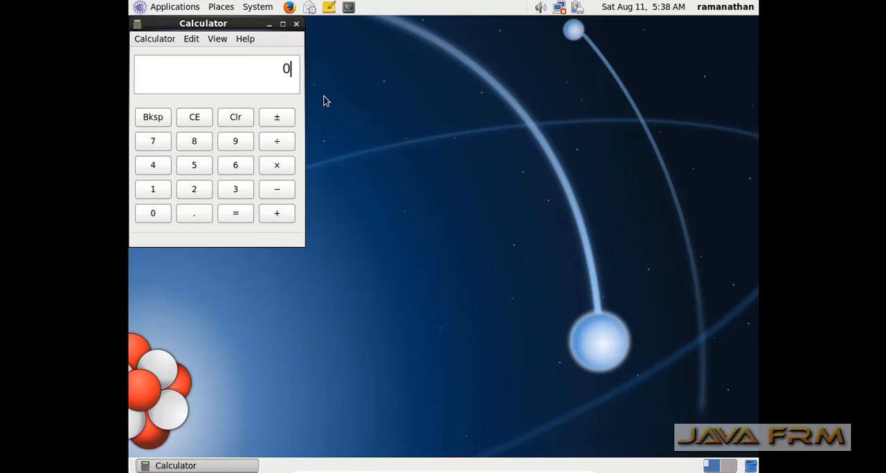
pyautogui.click(217, 41)
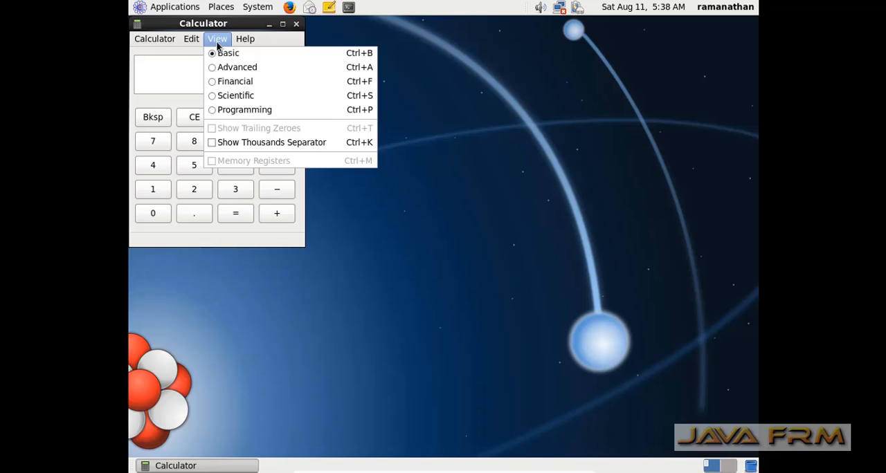
pyautogui.click(216, 69)
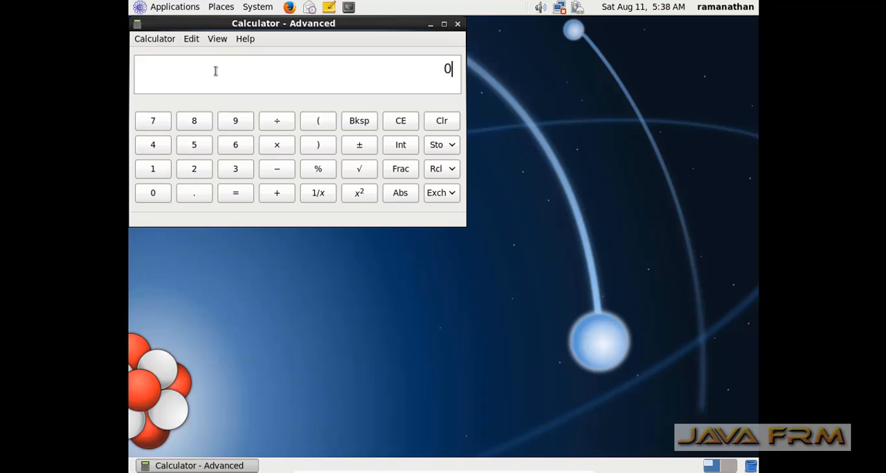
pyautogui.click(457, 24)
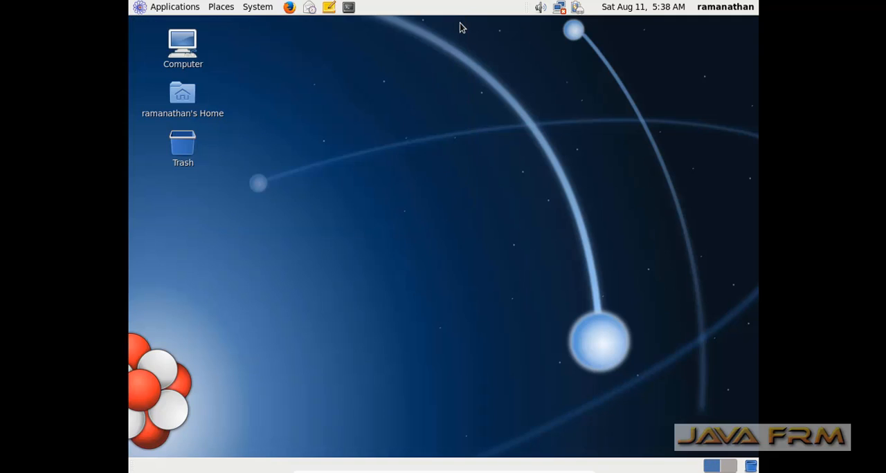
# Launch the gedit text editor, view its version information, and close the editor
pyautogui.click(176, 8)
pyautogui.moveTo(179, 26)
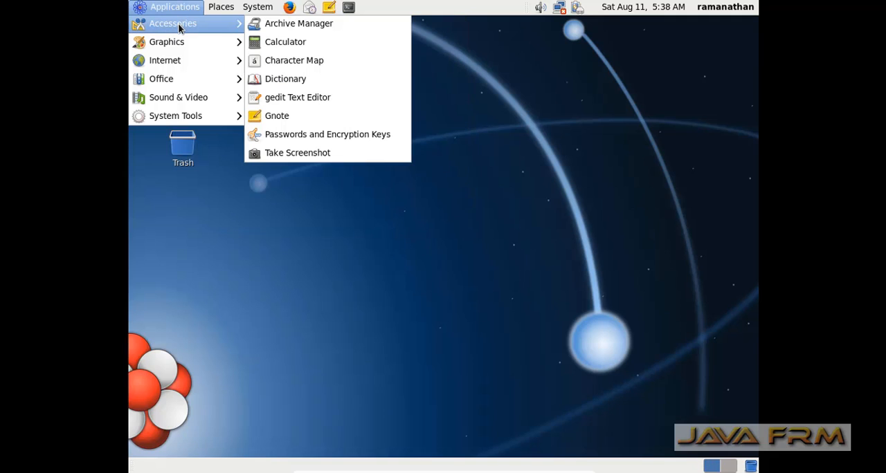
pyautogui.click(277, 103)
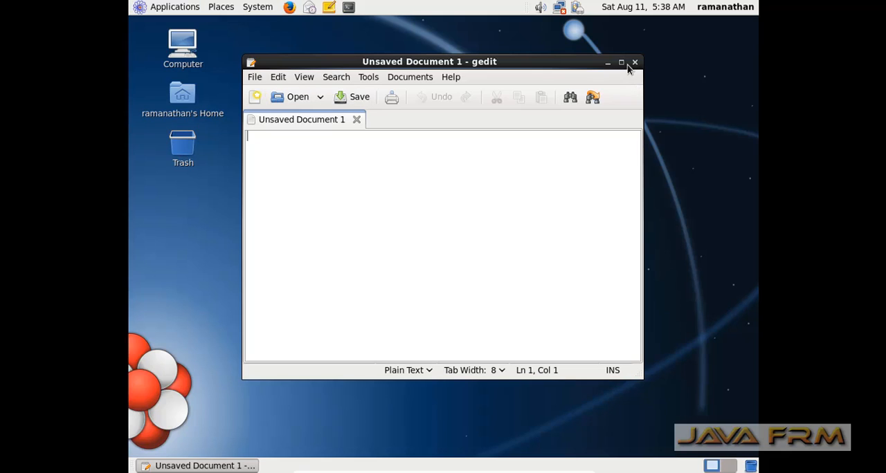
pyautogui.click(451, 77)
pyautogui.click(450, 77)
pyautogui.click(450, 77)
pyautogui.click(462, 107)
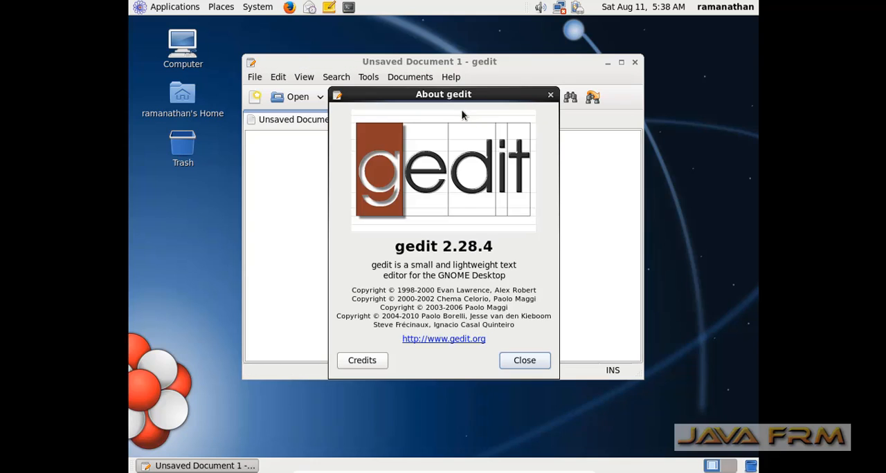
pyautogui.click(550, 95)
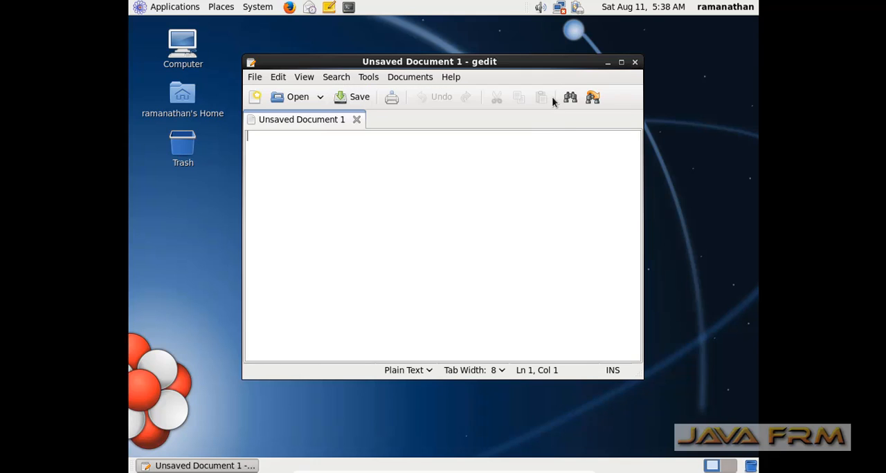
pyautogui.click(635, 62)
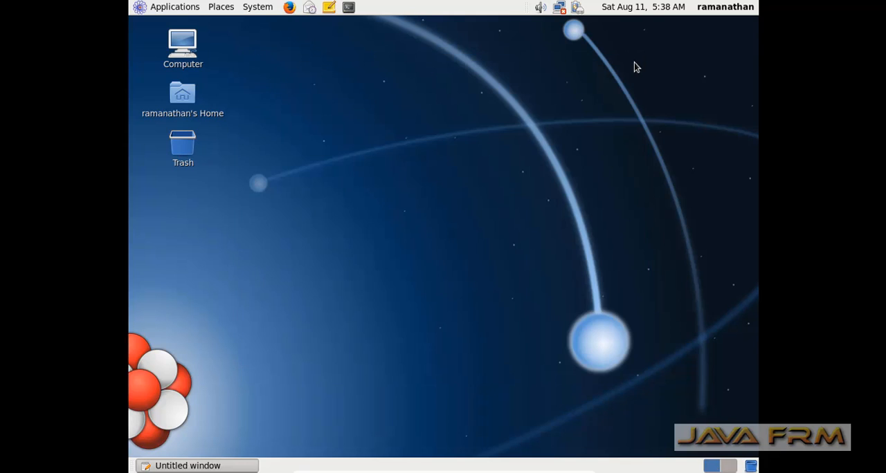
# Launch the Firefox web browser and turn on its menu bar
pyautogui.click(160, 7)
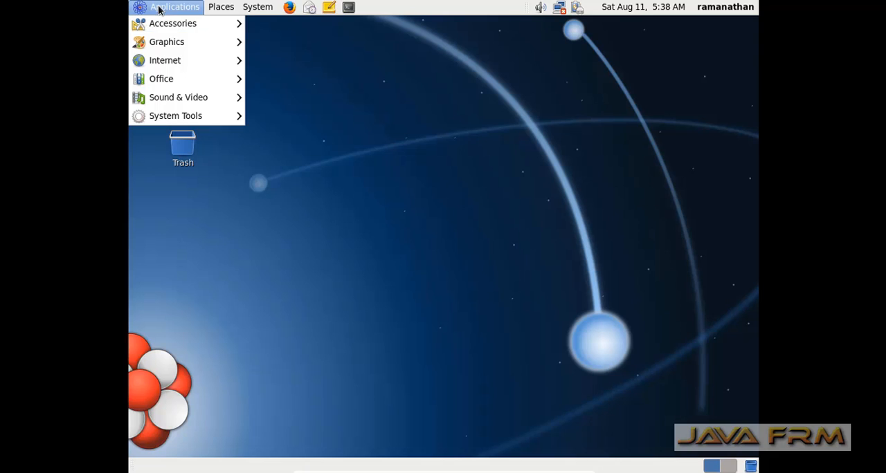
pyautogui.moveTo(163, 32)
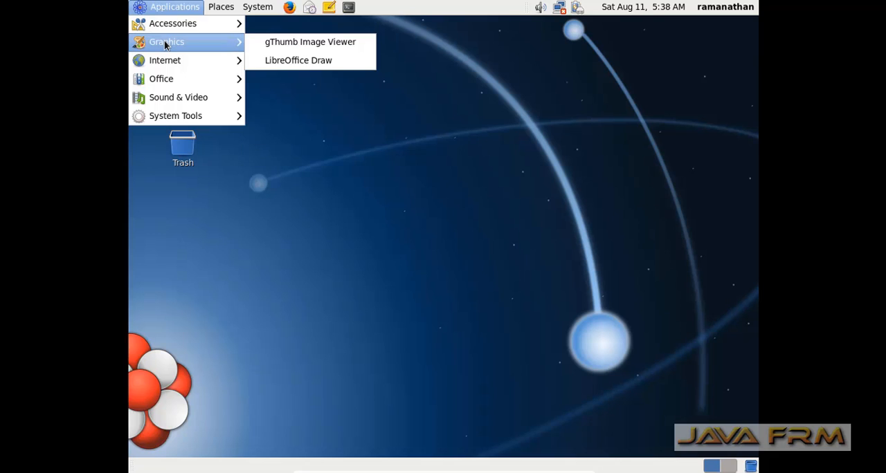
pyautogui.moveTo(170, 66)
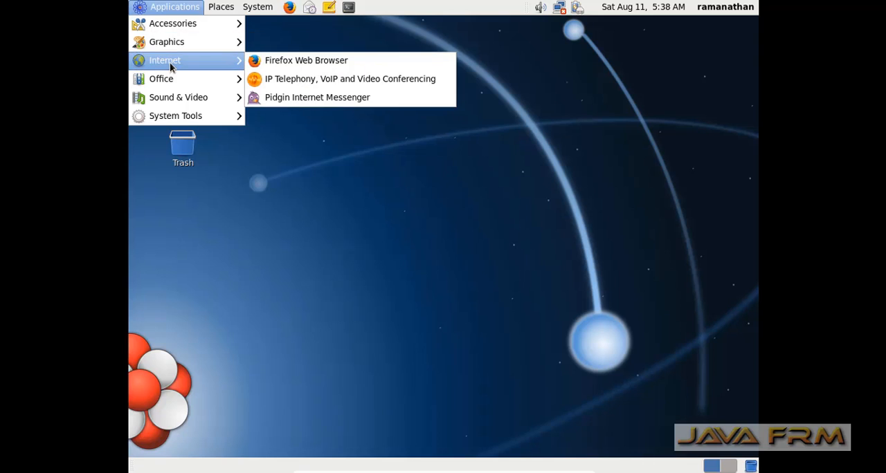
pyautogui.click(294, 61)
pyautogui.rightClick(306, 36)
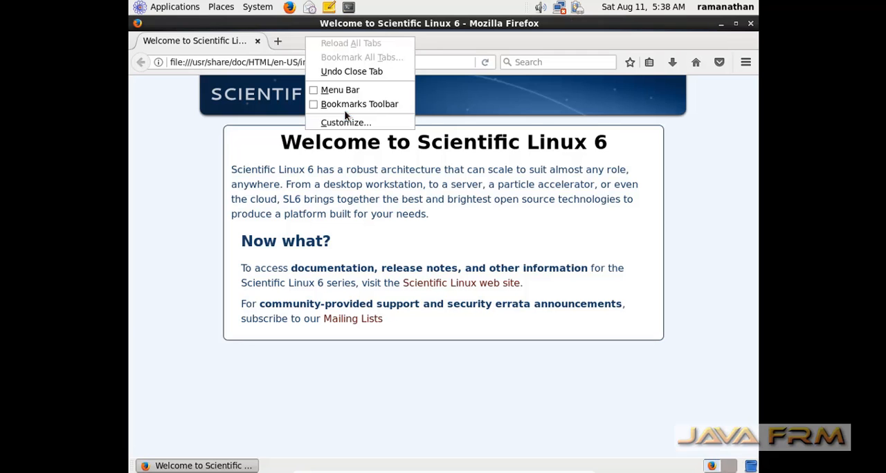
pyautogui.click(336, 91)
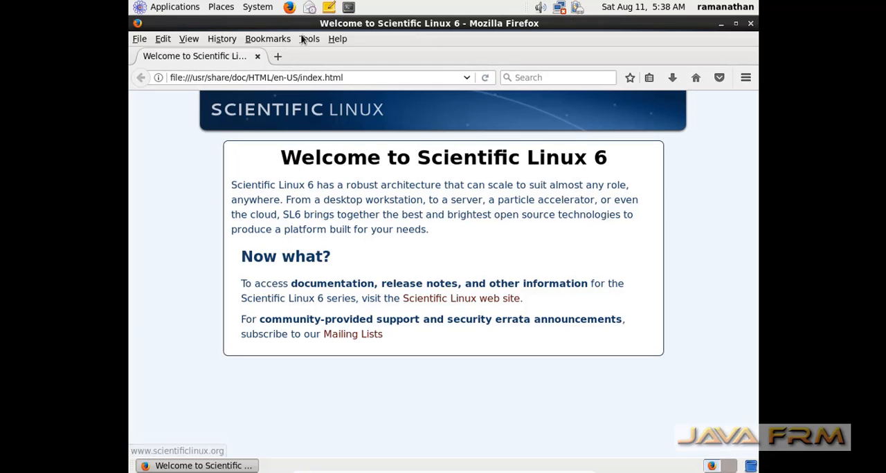
# View the Firefox version information, then close it together with the browser
pyautogui.click(333, 39)
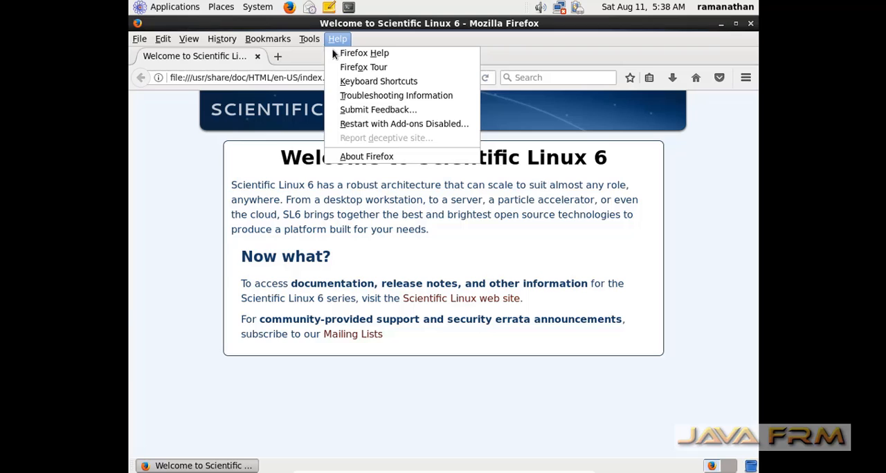
pyautogui.click(367, 157)
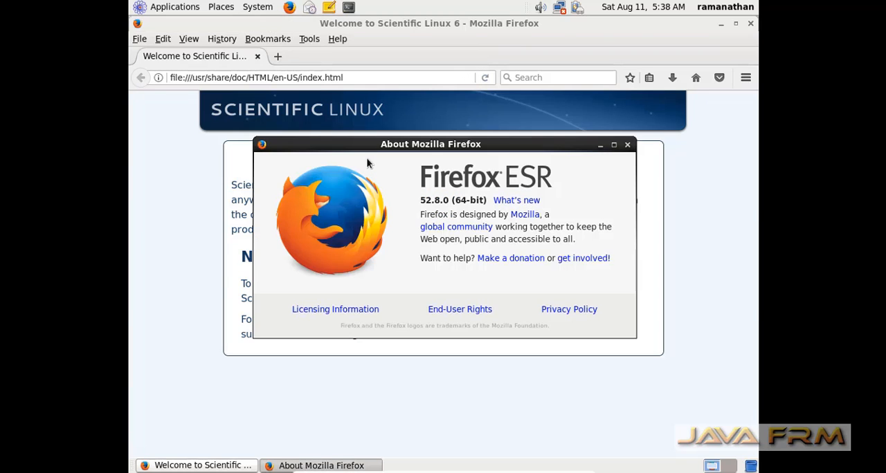
pyautogui.click(627, 145)
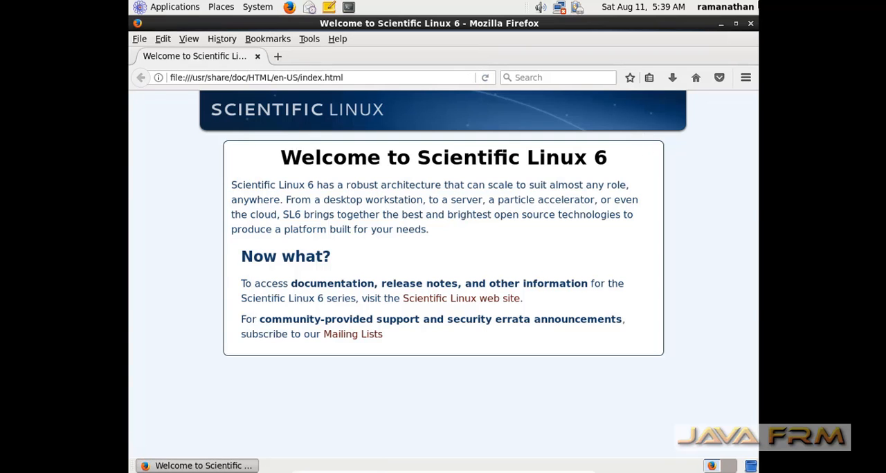
pyautogui.click(749, 23)
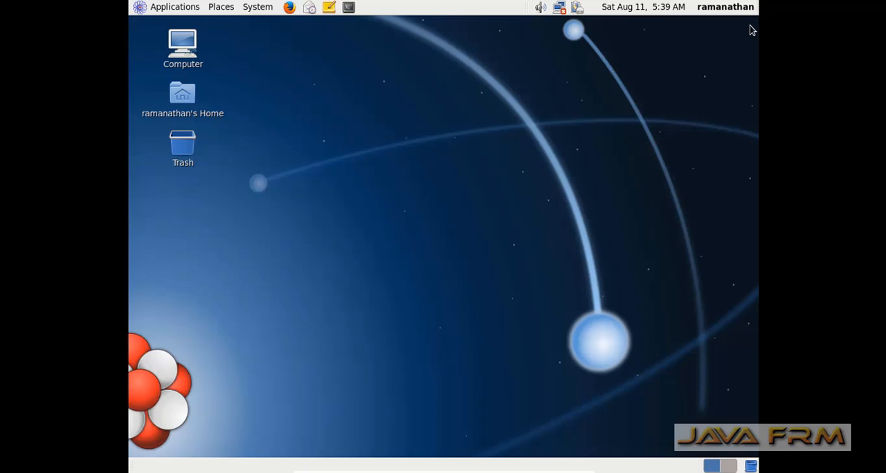
# Browse the installed internet and office applications and launch LibreOffice Writer
pyautogui.click(253, 12)
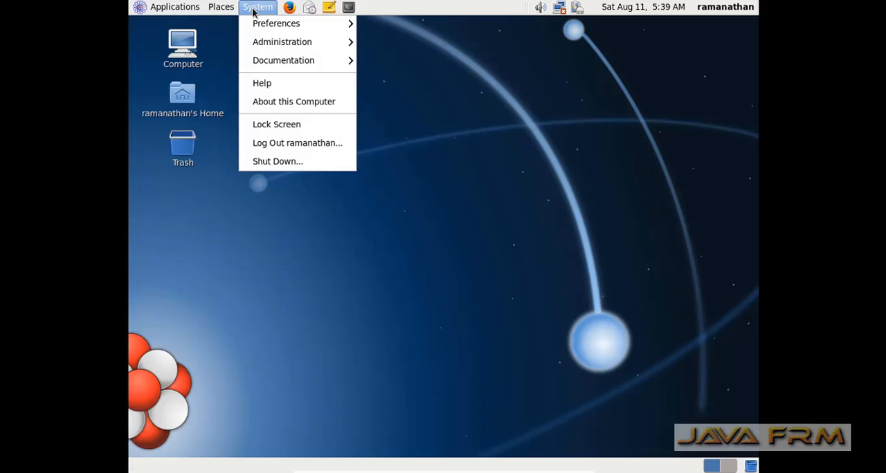
pyautogui.moveTo(203, 11)
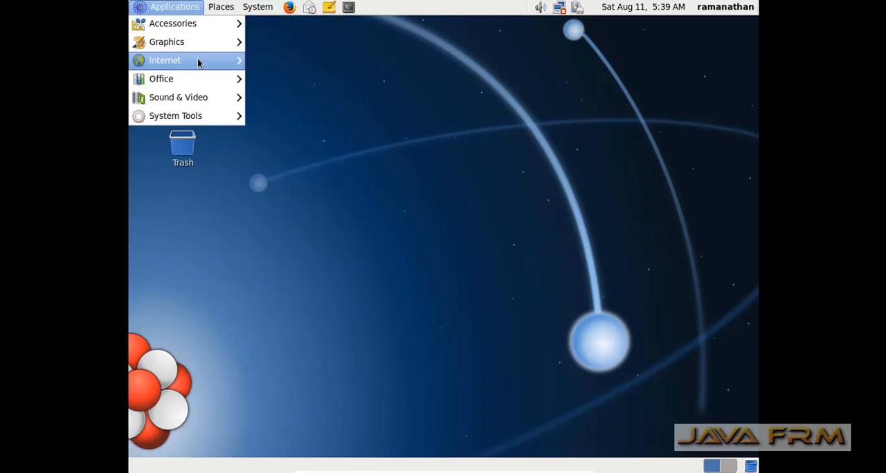
pyautogui.moveTo(198, 63)
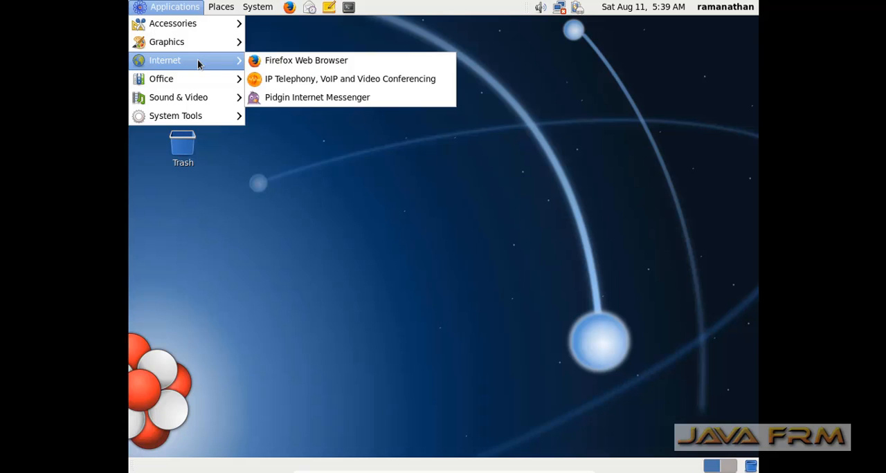
pyautogui.moveTo(198, 83)
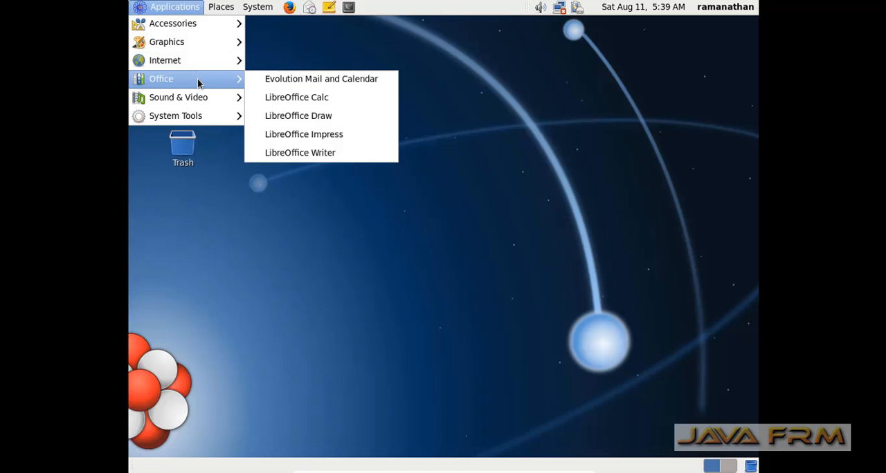
pyautogui.click(307, 154)
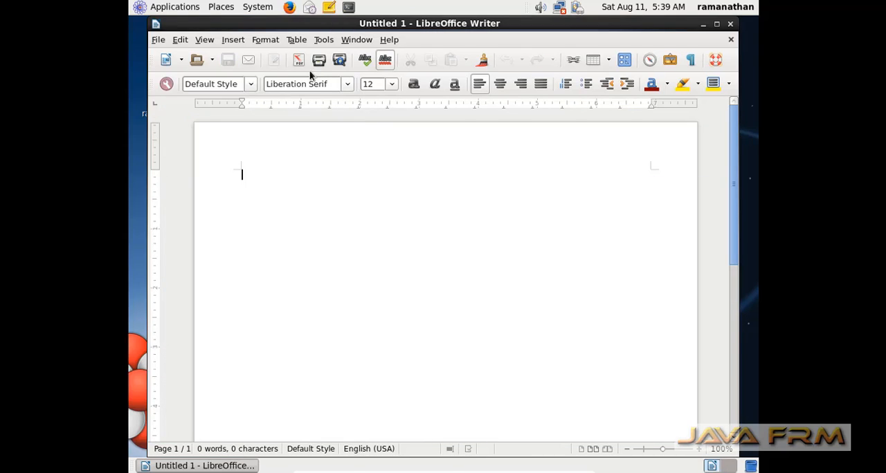
# Maximize the Writer window, view the LibreOffice version information, and close both the version dialog and the blank document
pyautogui.doubleClick(626, 25)
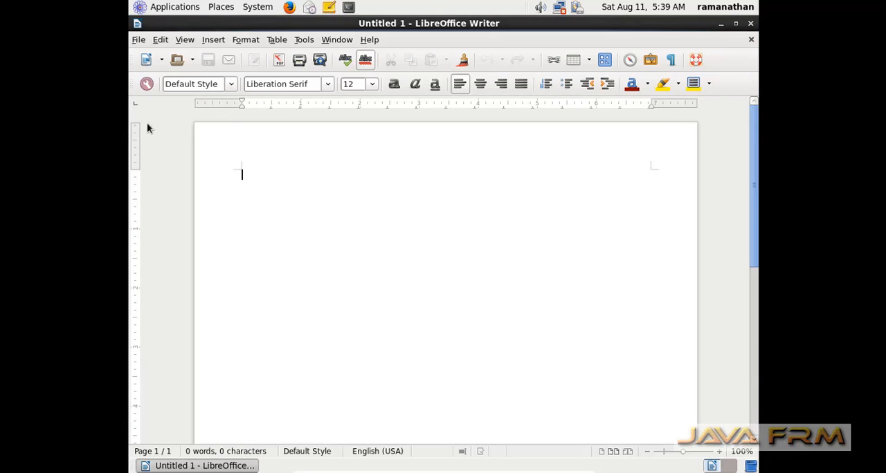
pyautogui.click(139, 40)
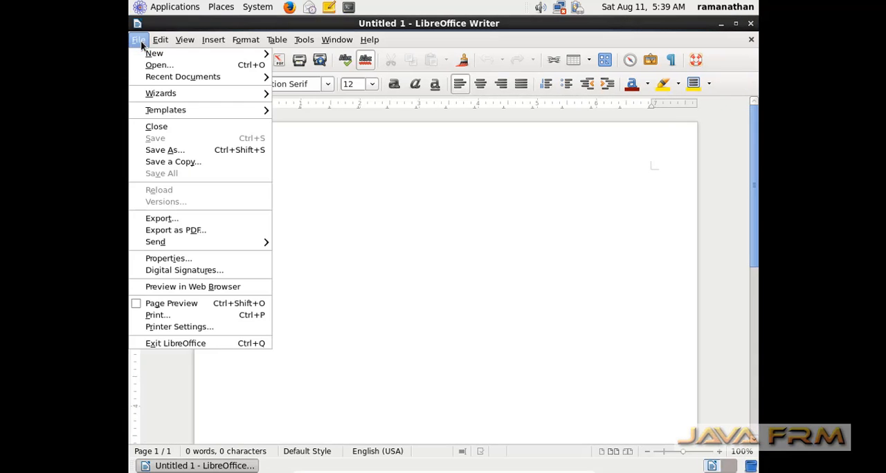
pyautogui.moveTo(367, 43)
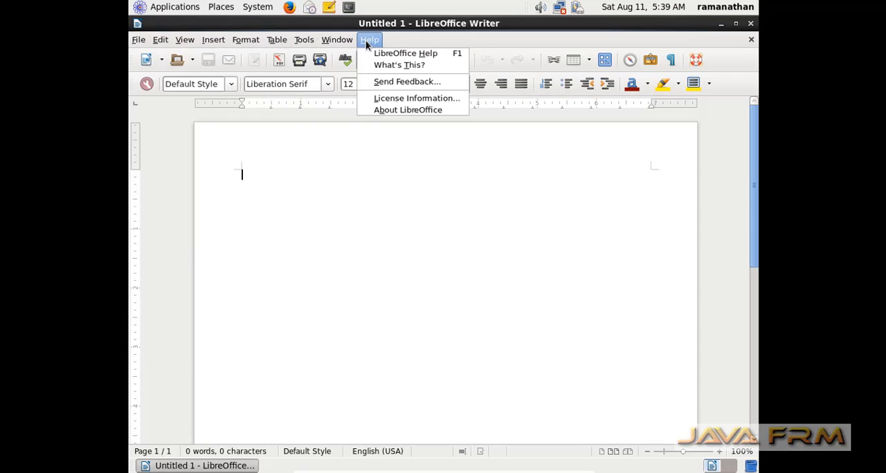
pyautogui.click(385, 113)
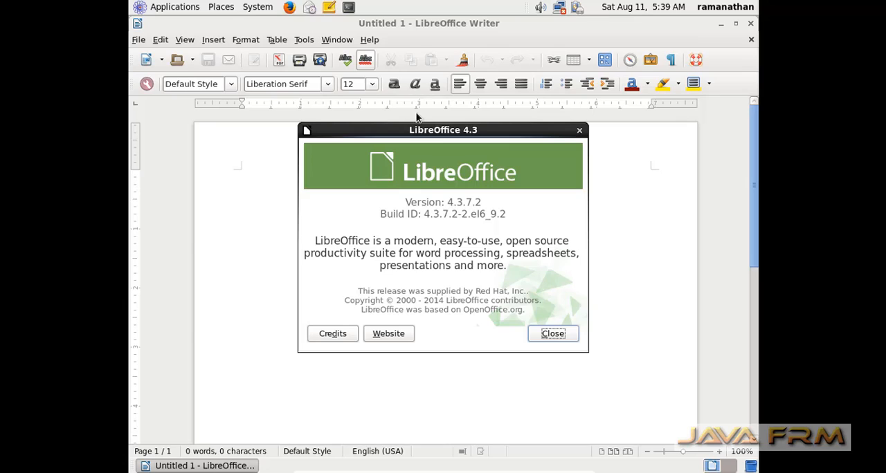
pyautogui.click(579, 131)
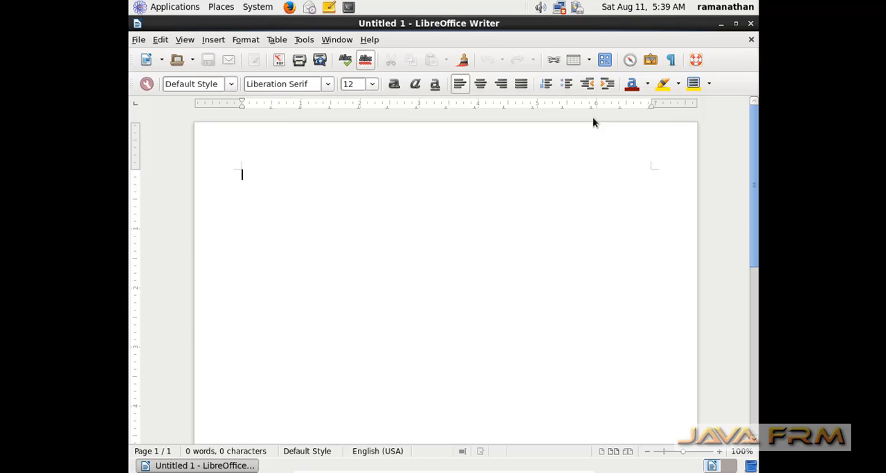
pyautogui.click(751, 41)
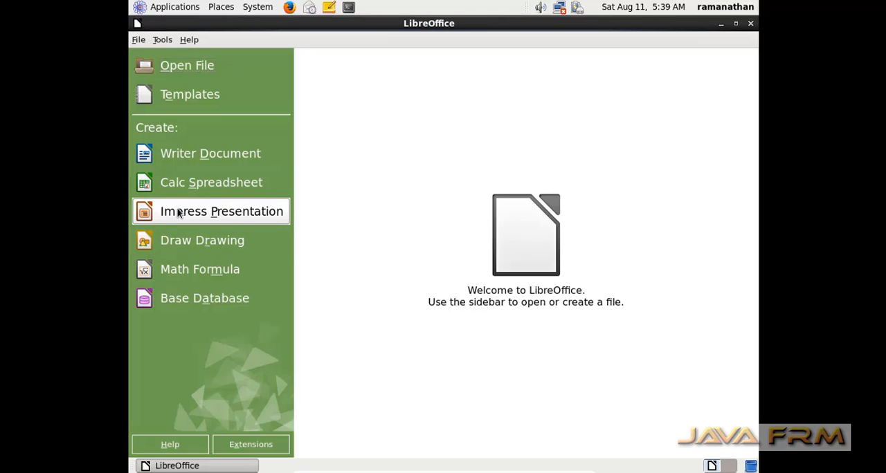
# Create a blank Calc spreadsheet from the LibreOffice start screen, browse its available commands, and close the spreadsheet
pyautogui.click(180, 184)
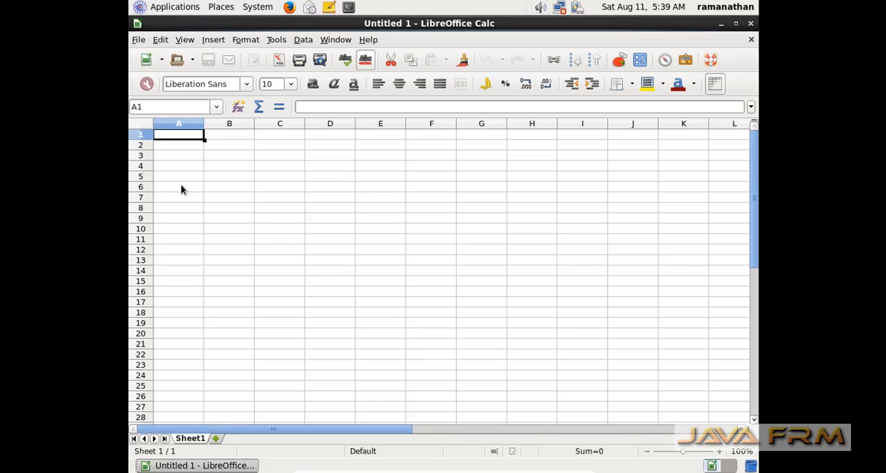
pyautogui.click(142, 41)
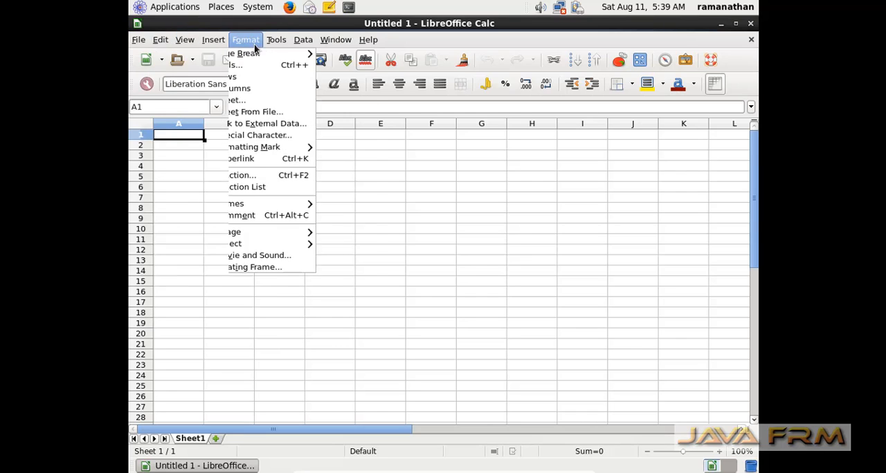
pyautogui.moveTo(311, 43)
pyautogui.moveTo(367, 40)
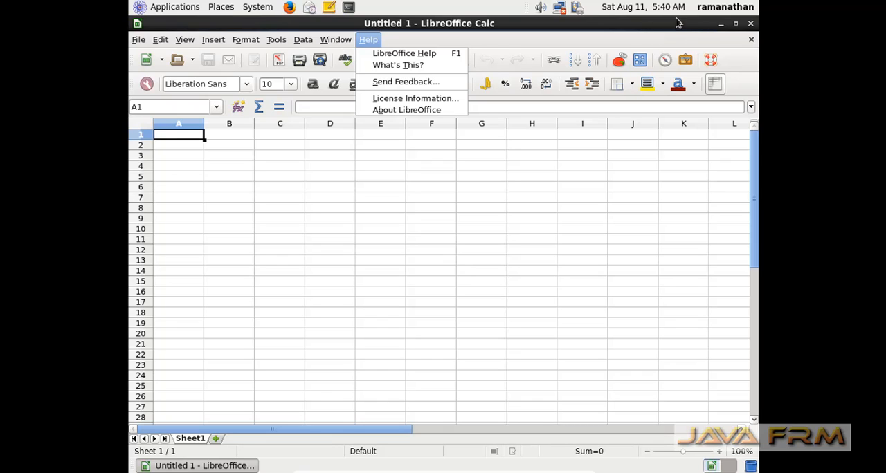
pyautogui.click(138, 39)
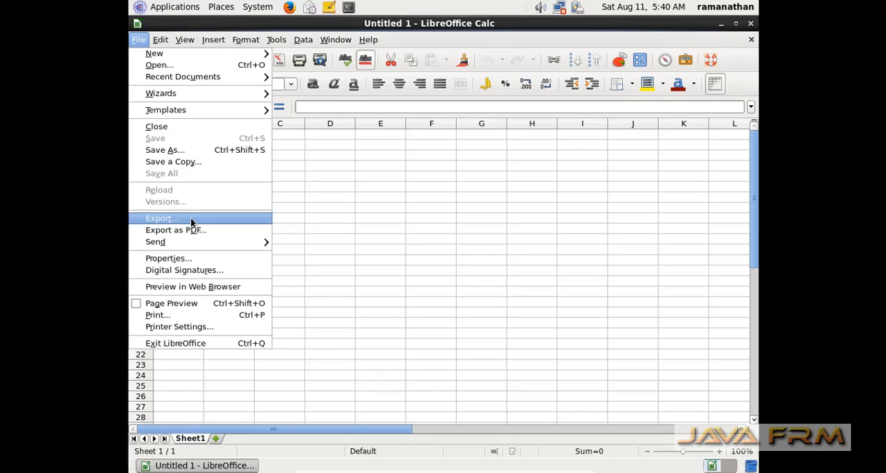
pyautogui.click(177, 126)
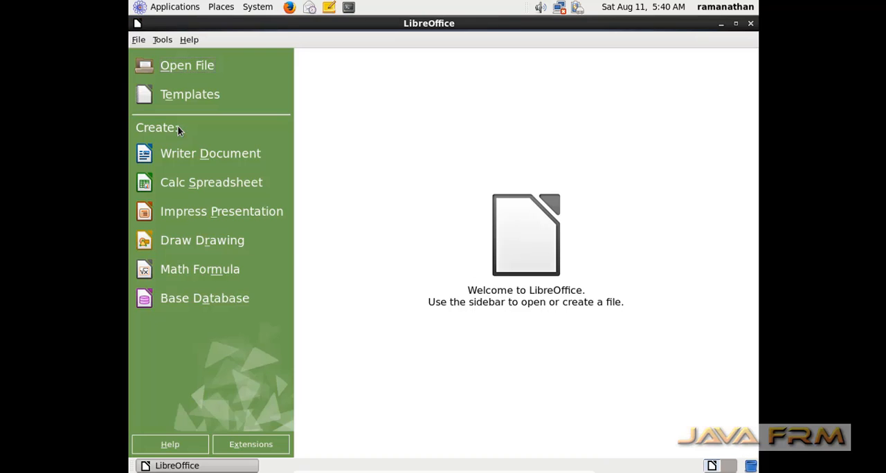
# Create a blank Impress presentation, browse its available commands, and close it together with LibreOffice
pyautogui.click(188, 216)
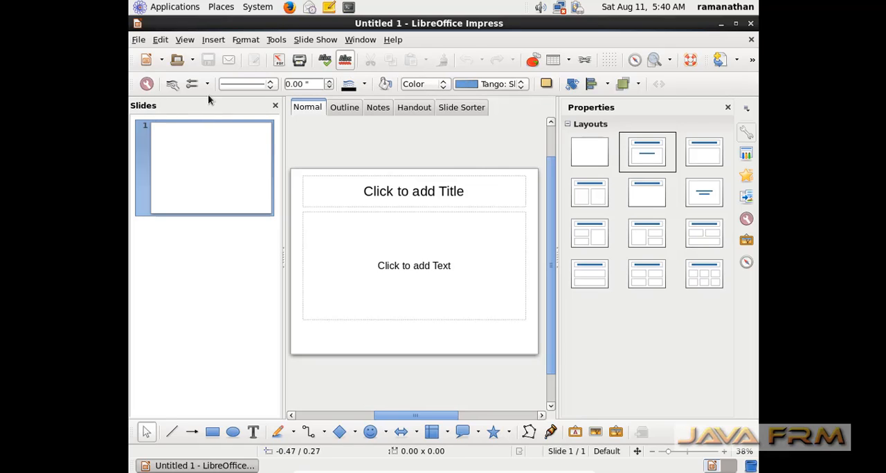
pyautogui.click(367, 43)
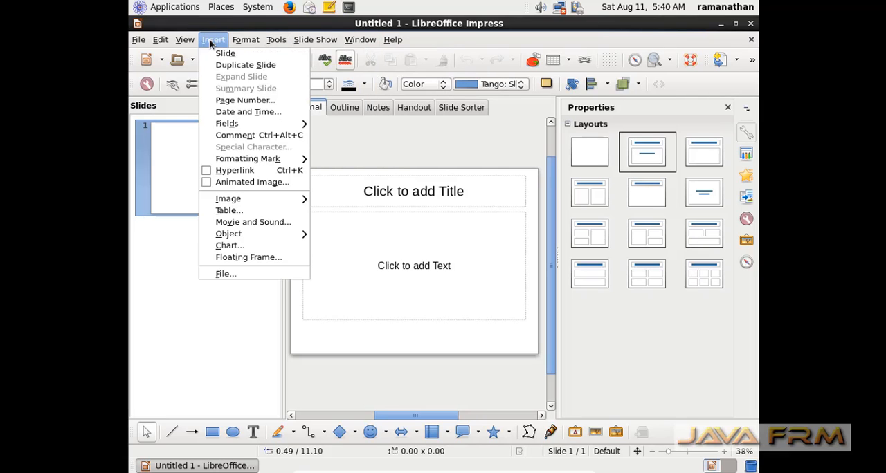
pyautogui.moveTo(173, 43)
pyautogui.moveTo(139, 40)
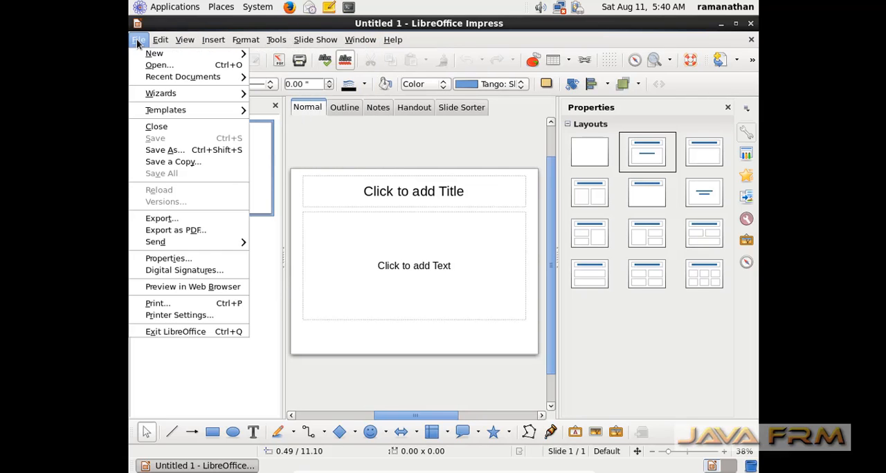
pyautogui.click(171, 128)
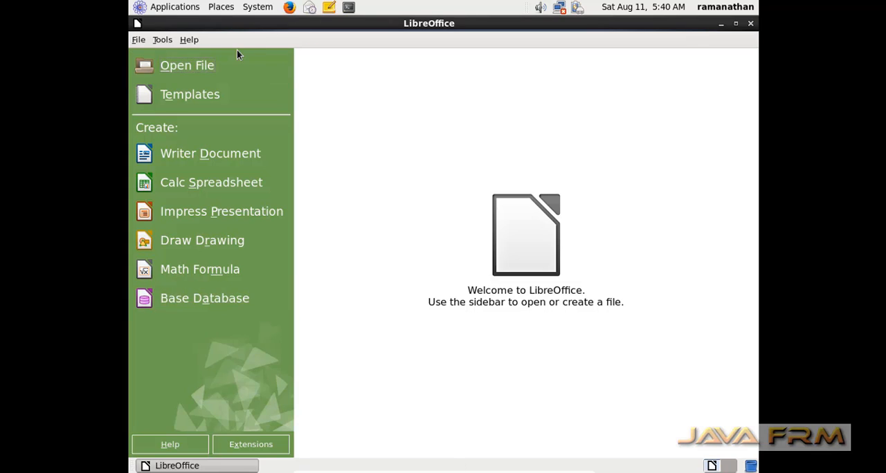
pyautogui.click(142, 40)
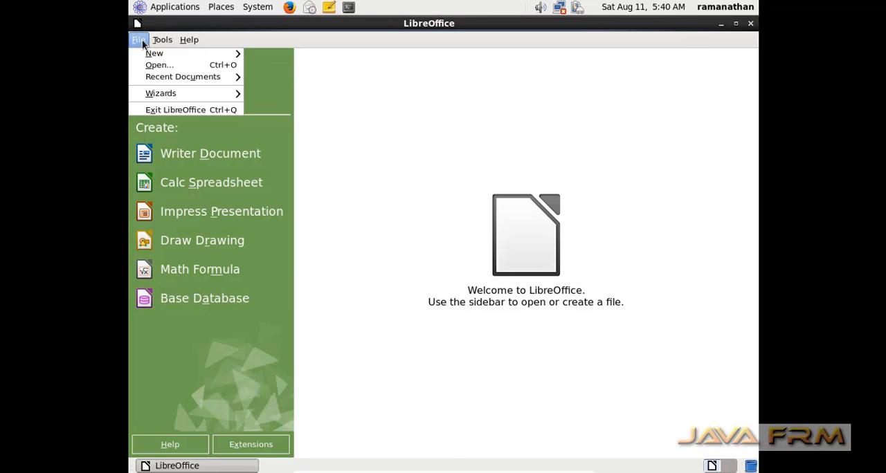
pyautogui.click(159, 109)
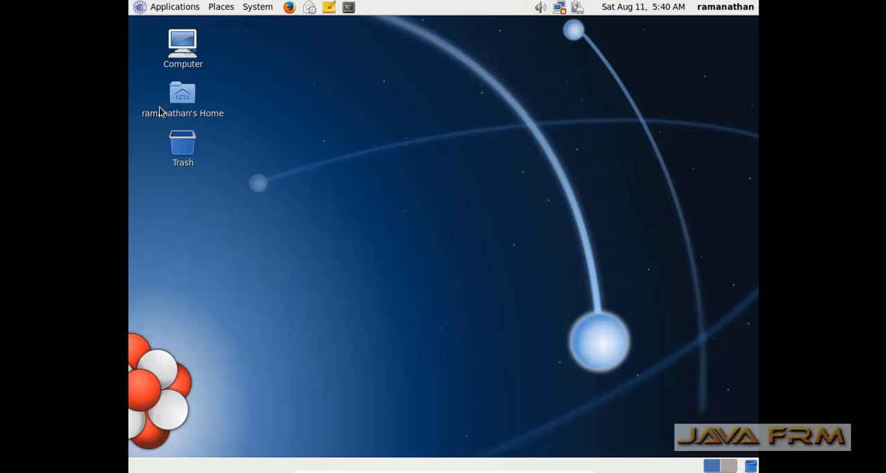
# Launch Movie Player, view its version information, and close the player
pyautogui.click(159, 8)
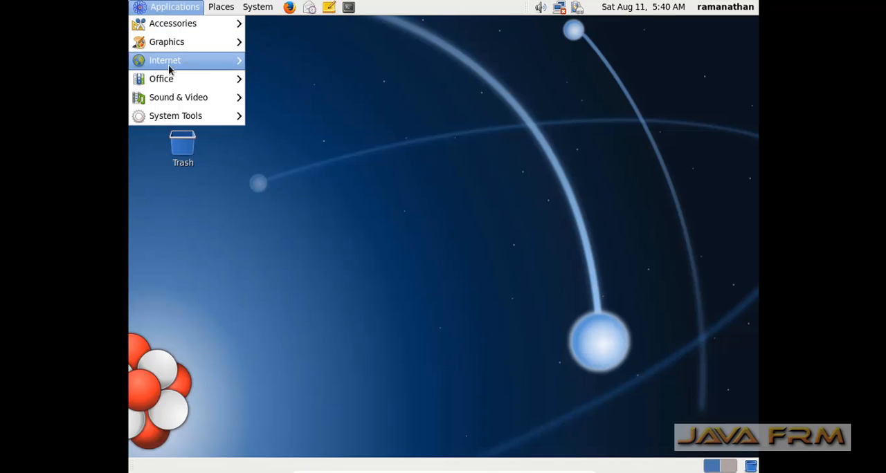
pyautogui.moveTo(175, 102)
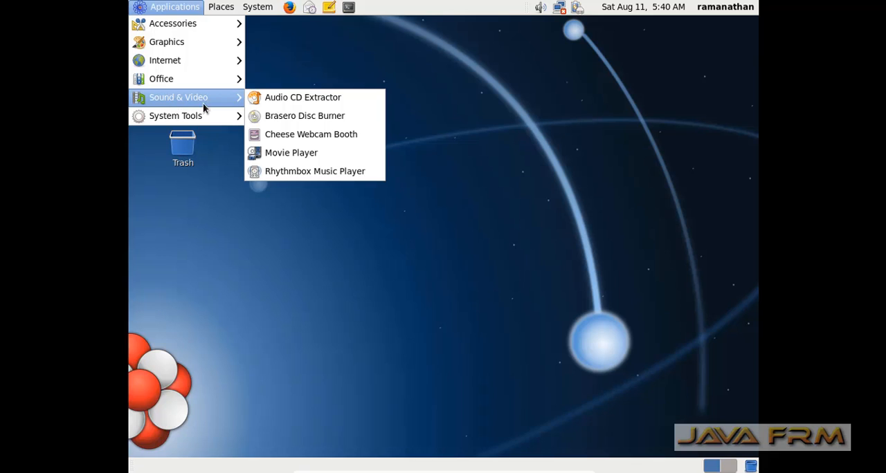
pyautogui.click(311, 156)
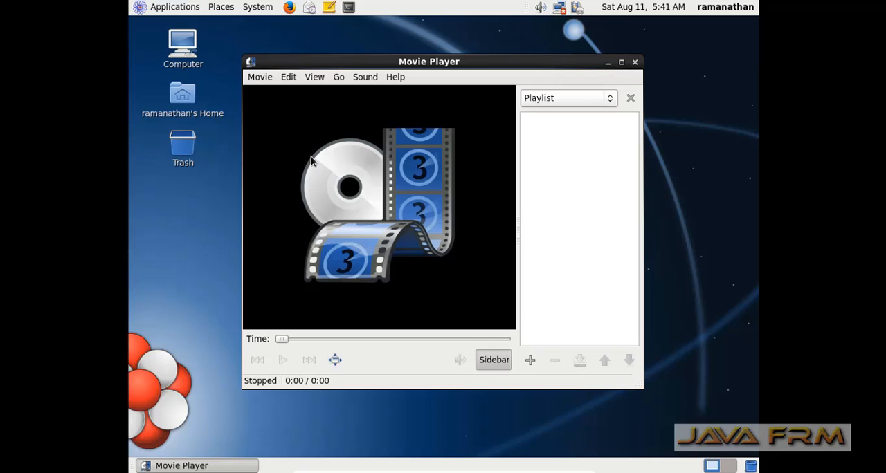
pyautogui.click(273, 79)
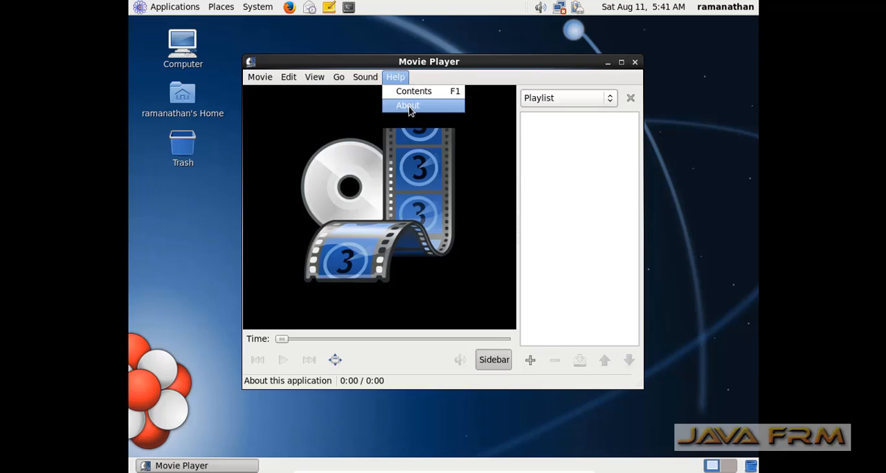
pyautogui.click(408, 107)
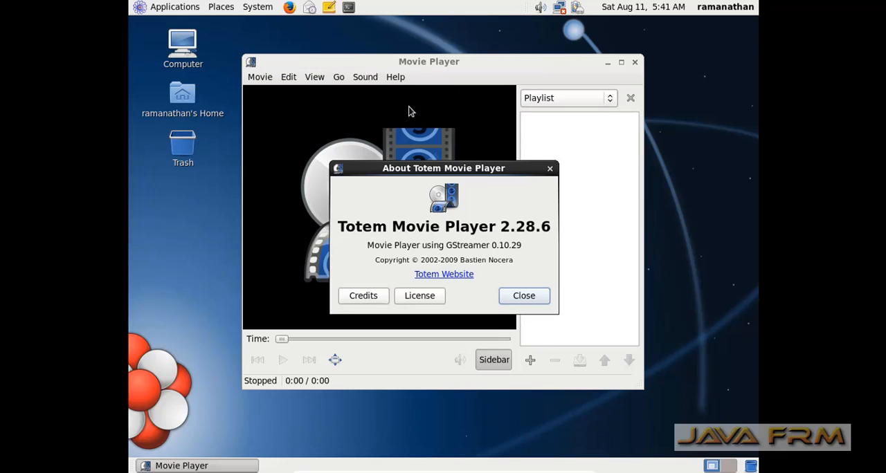
pyautogui.click(549, 169)
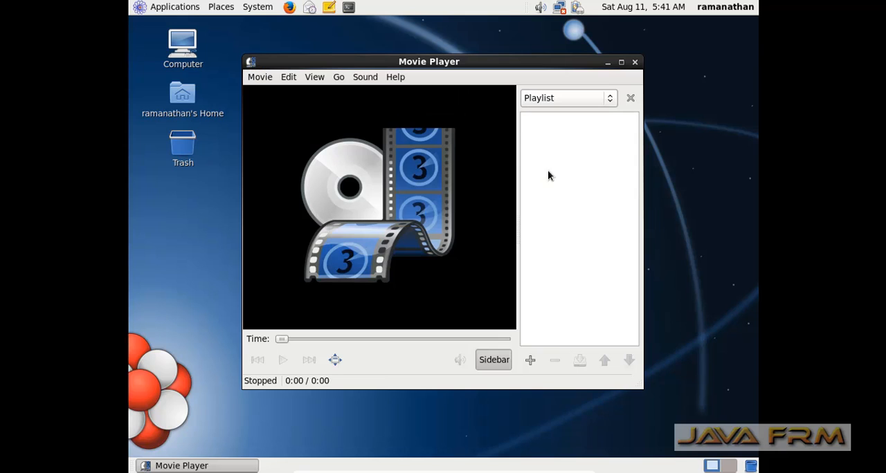
pyautogui.click(635, 64)
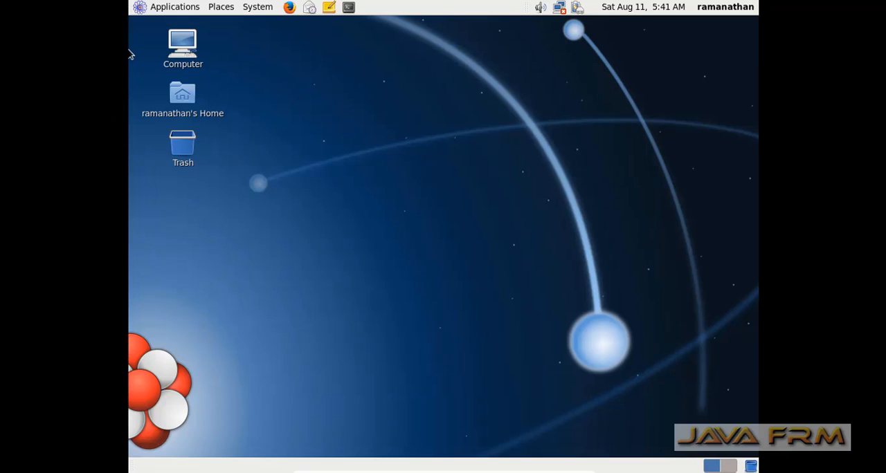
# Scan the entire filesystem in a maximized Disk Usage Analyzer window to view usage per folder, and close the analyzer
pyautogui.click(142, 7)
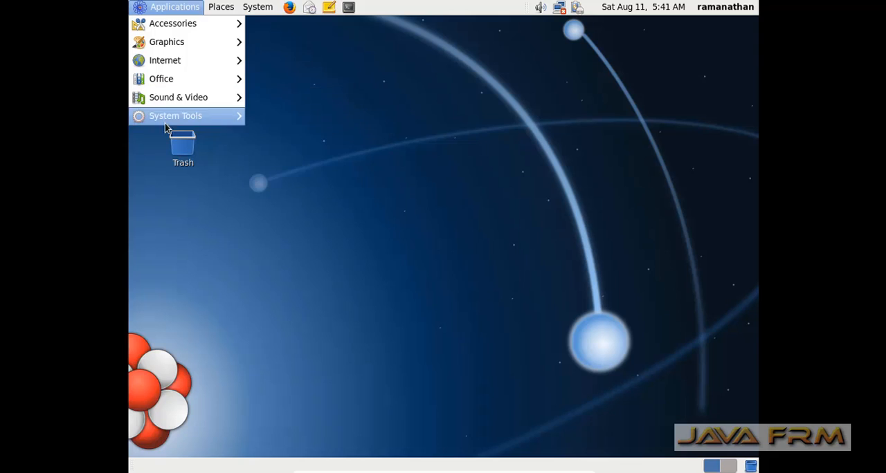
pyautogui.moveTo(168, 124)
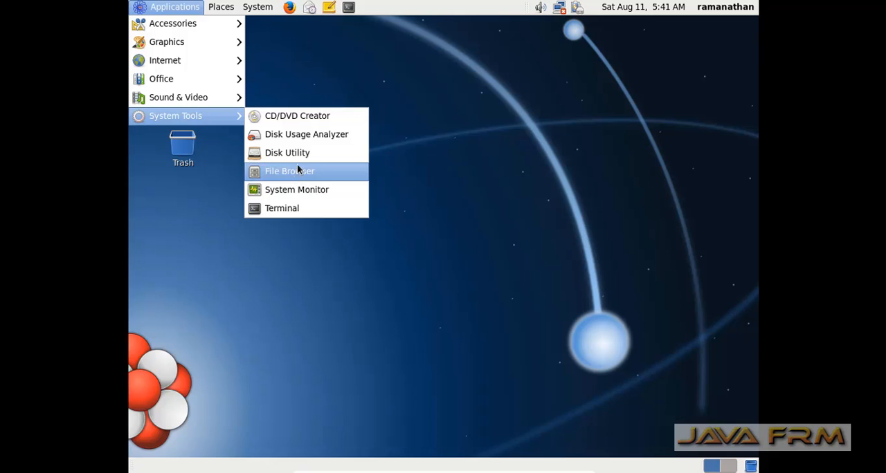
pyautogui.click(296, 137)
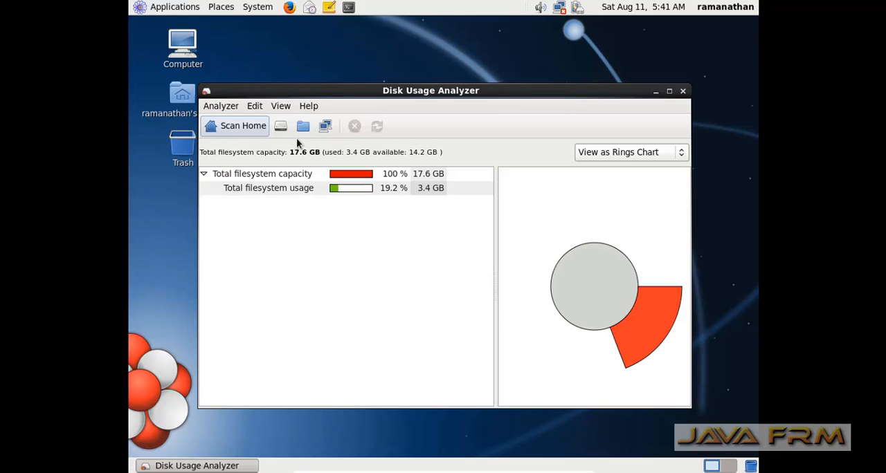
pyautogui.click(669, 92)
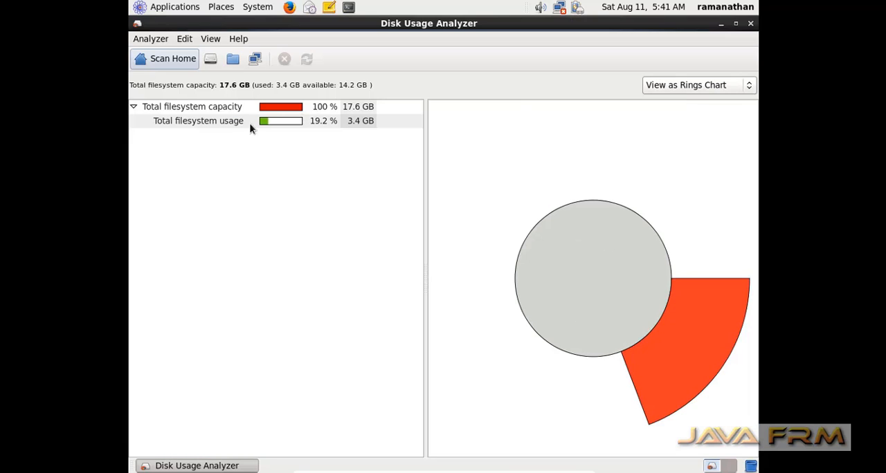
pyautogui.click(231, 122)
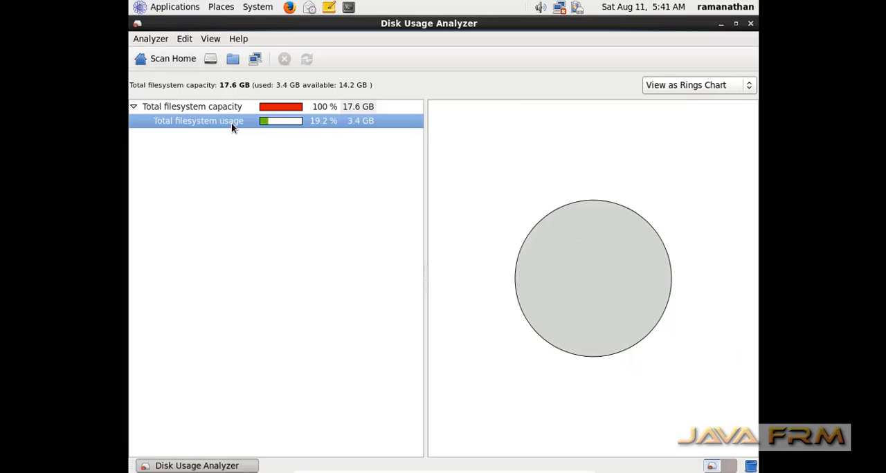
pyautogui.click(211, 60)
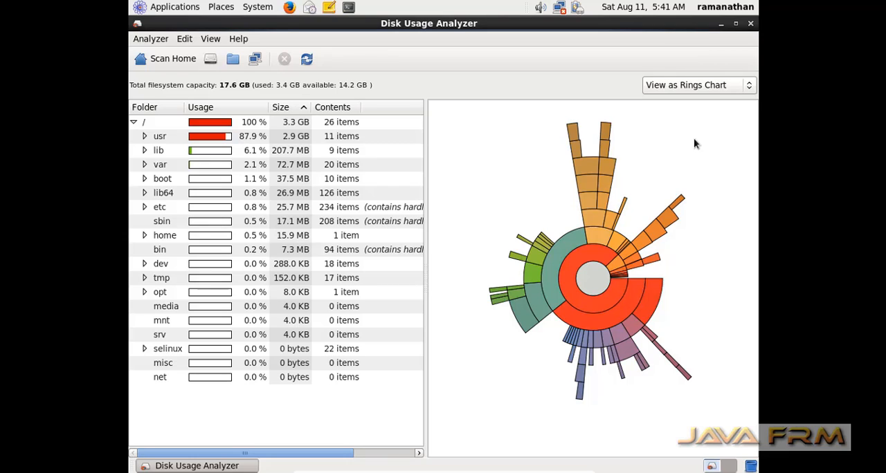
pyautogui.click(751, 24)
# Launch System Monitor and review the running processes, the system information, and the CPU, memory and network history
pyautogui.click(175, 7)
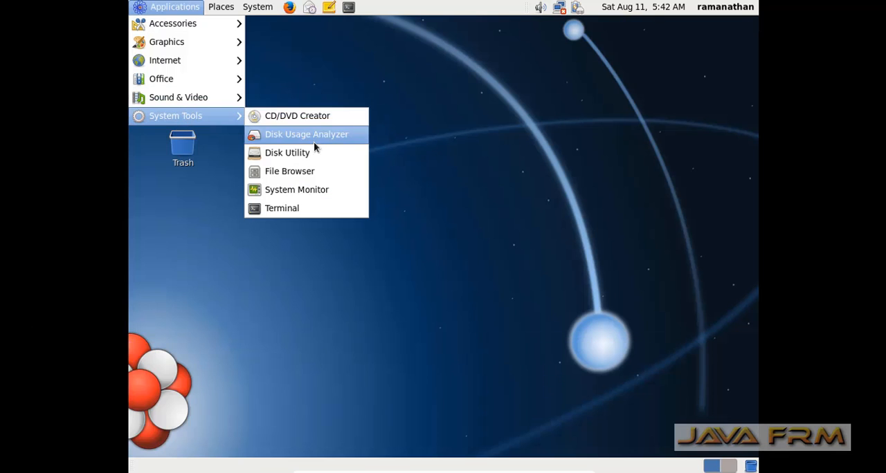
pyautogui.click(316, 191)
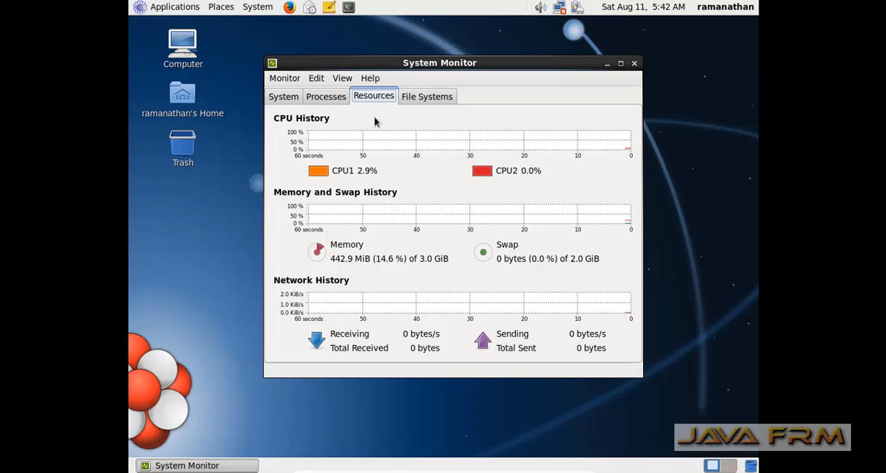
pyautogui.click(321, 98)
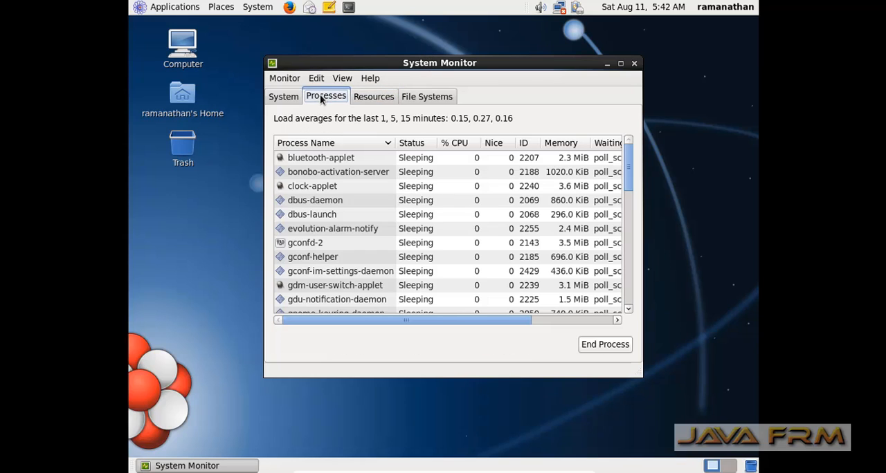
pyautogui.click(289, 101)
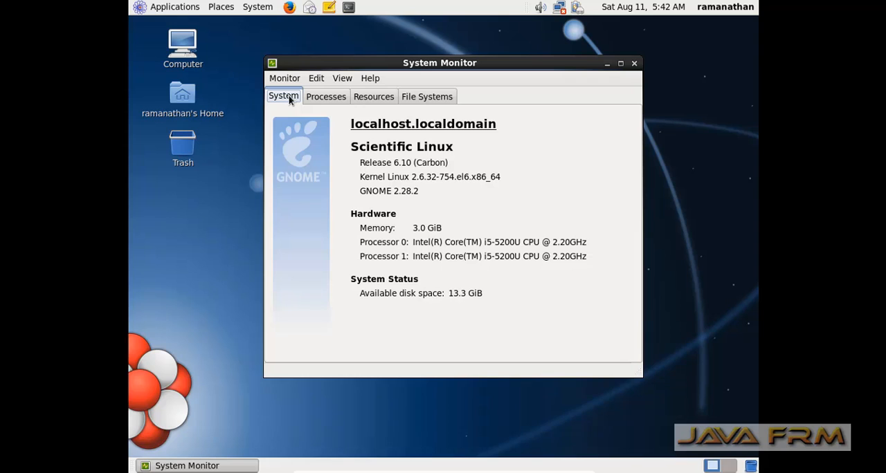
pyautogui.click(332, 99)
pyautogui.click(363, 97)
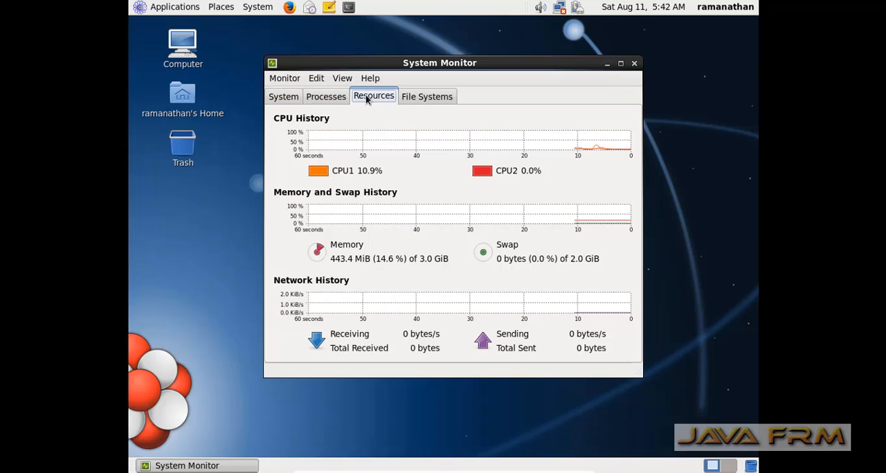
# Review the mounted file systems, return to the resource history graphs, and close System Monitor
pyautogui.click(440, 99)
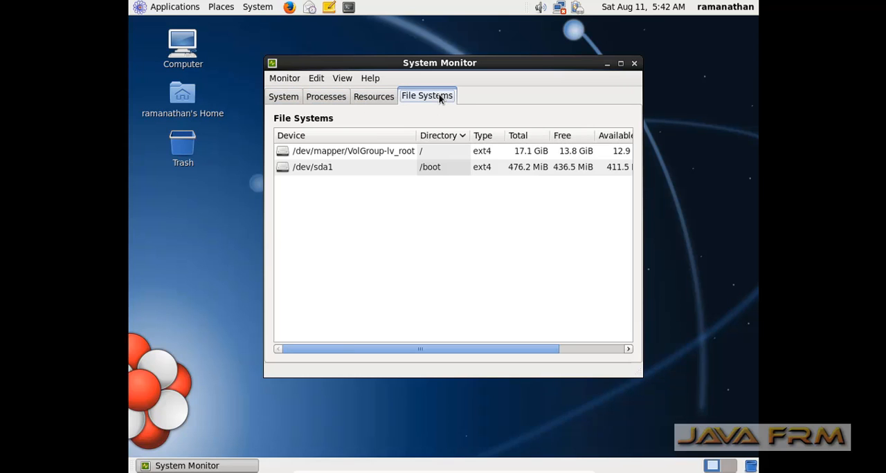
pyautogui.click(386, 103)
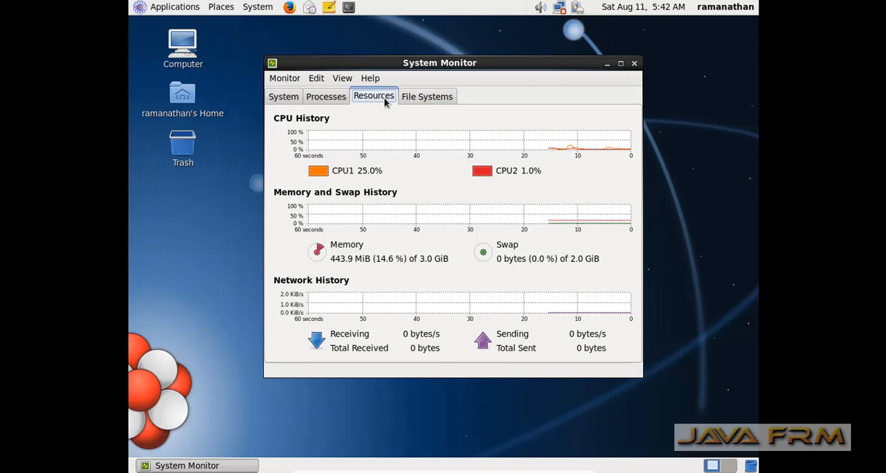
pyautogui.click(633, 64)
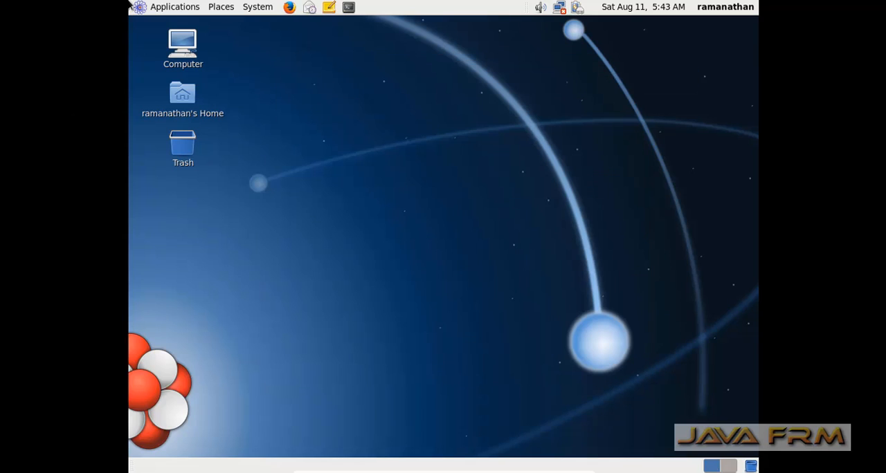
# Launch File Browser from the system tools and show the hidden files in the home folder through the end of the listing
pyautogui.click(178, 8)
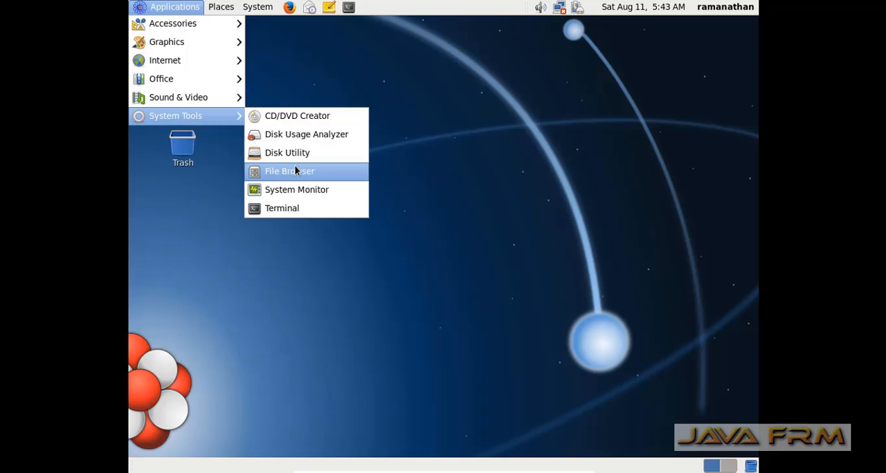
pyautogui.click(296, 176)
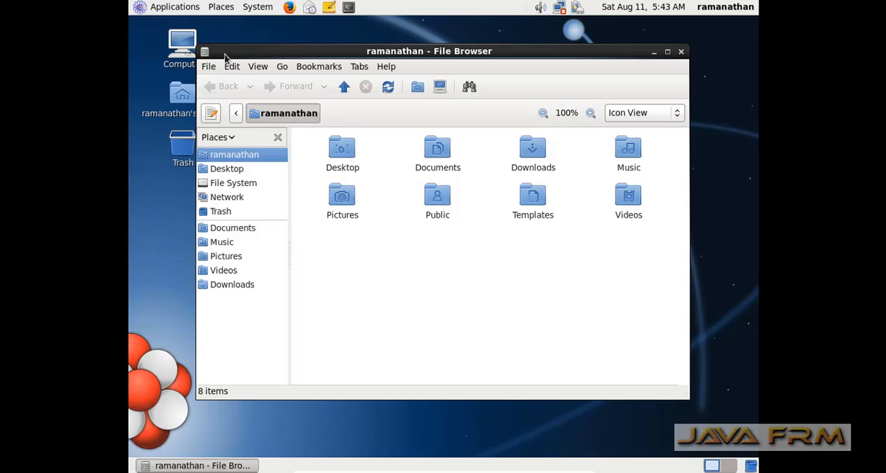
pyautogui.click(257, 66)
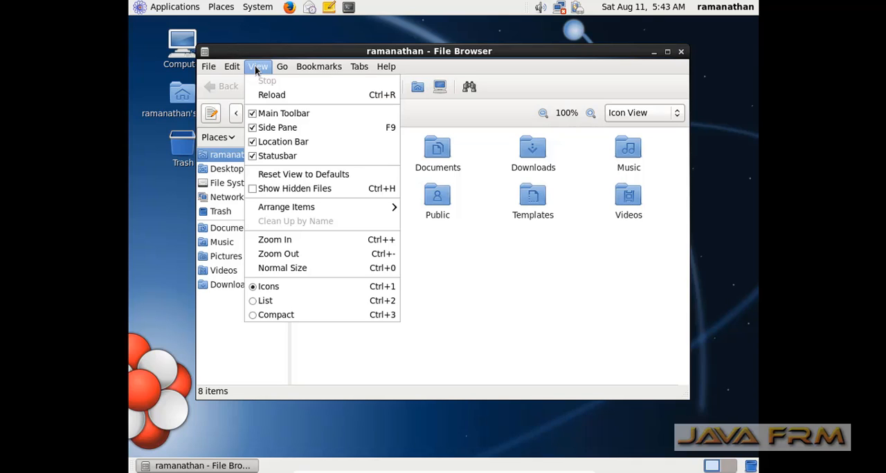
pyautogui.click(253, 192)
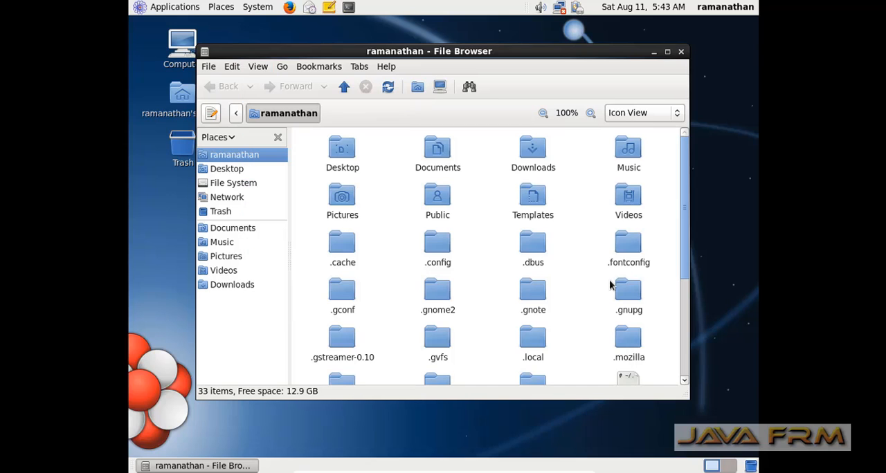
pyautogui.click(683, 382)
pyautogui.moveTo(683, 382); pyautogui.dragTo(683, 384)
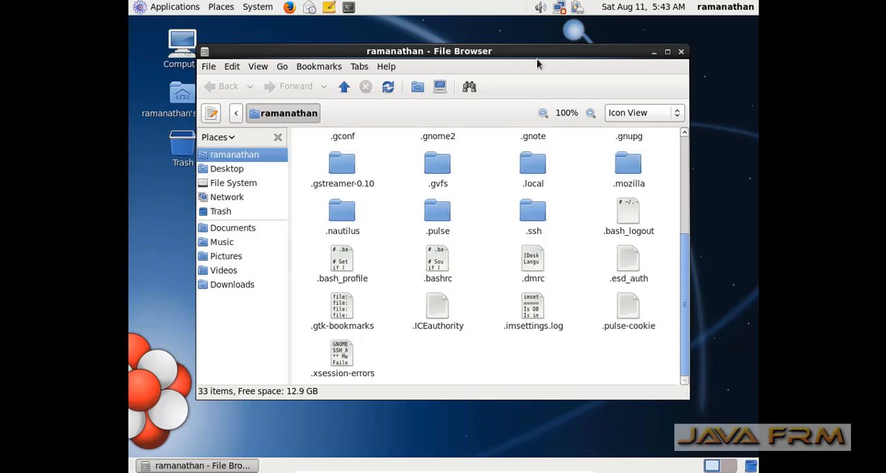
# View the file manager's version information and close the about window
pyautogui.click(385, 68)
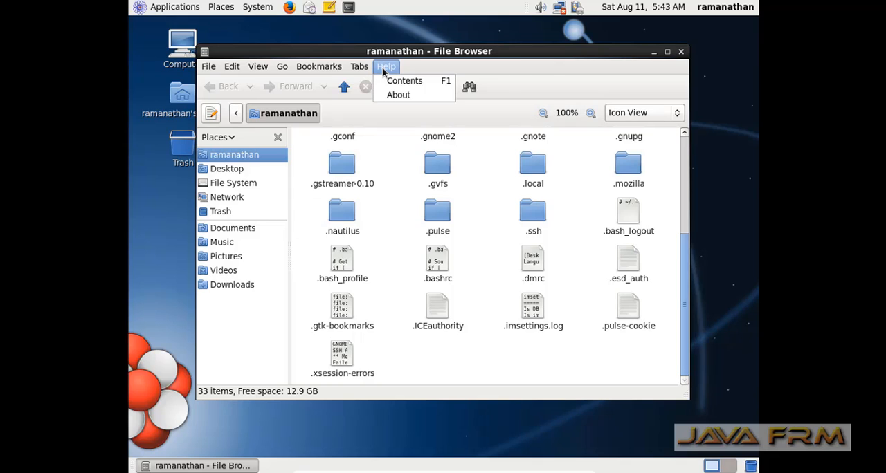
pyautogui.click(393, 98)
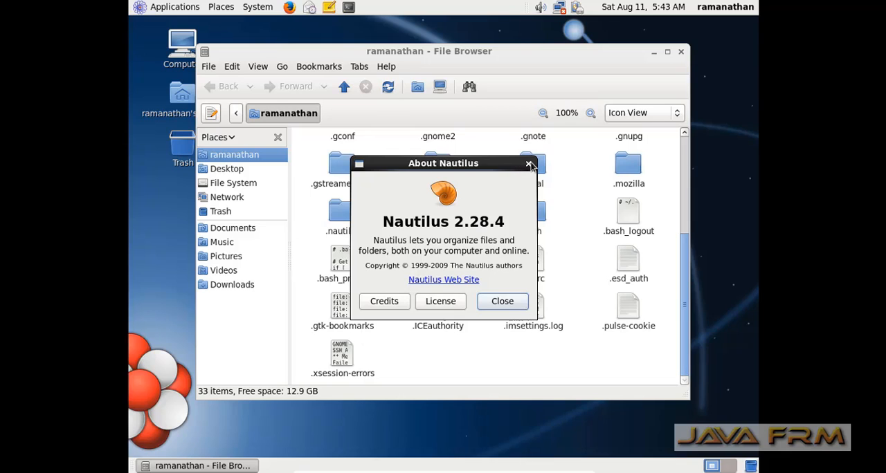
pyautogui.click(530, 165)
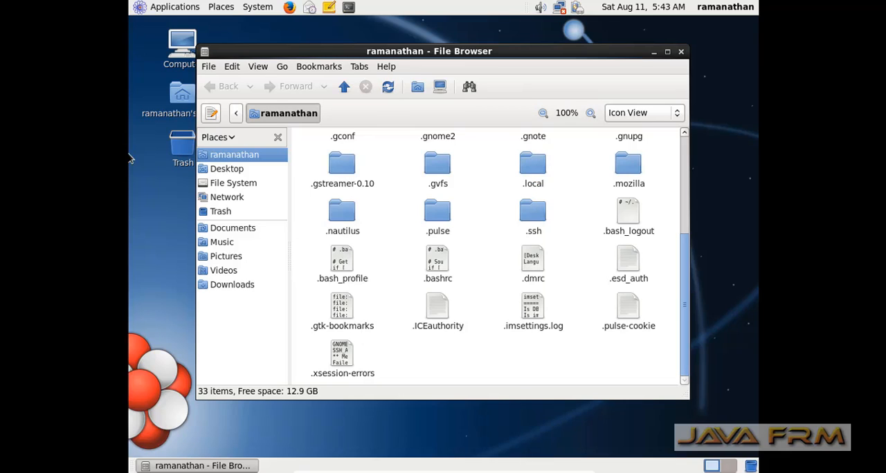
# Open the home folder in a maximized terminal and check the installed Java version with java -version
pyautogui.click(206, 67)
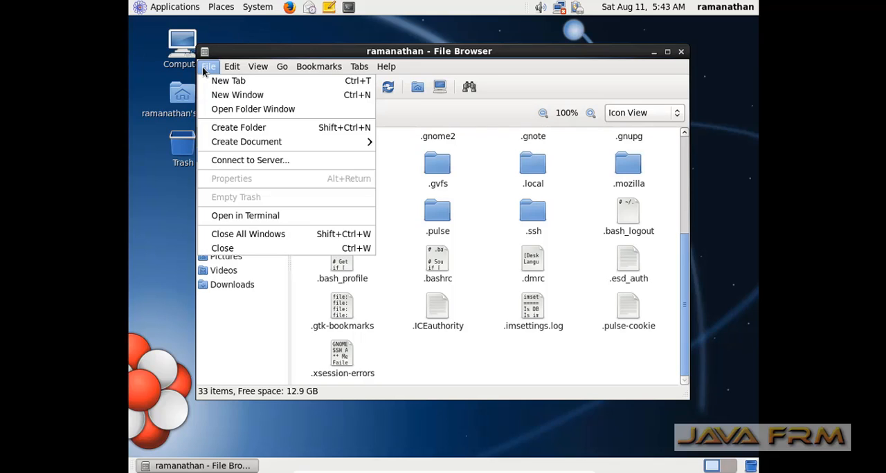
pyautogui.click(249, 215)
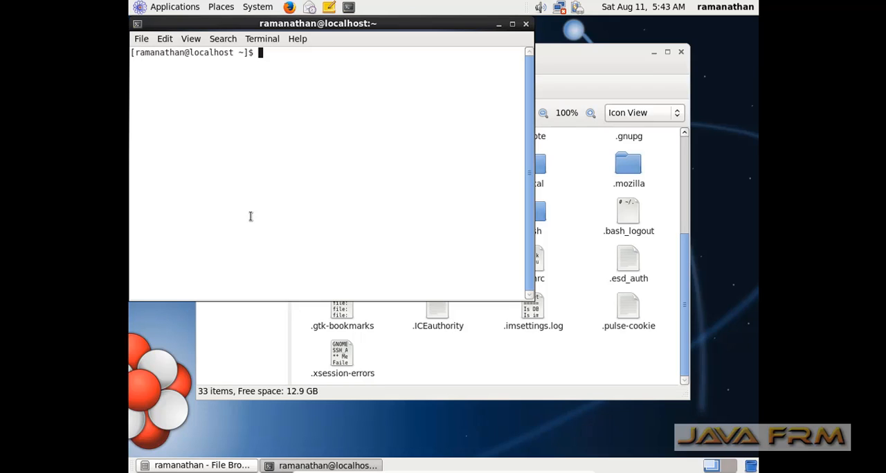
pyautogui.click(511, 25)
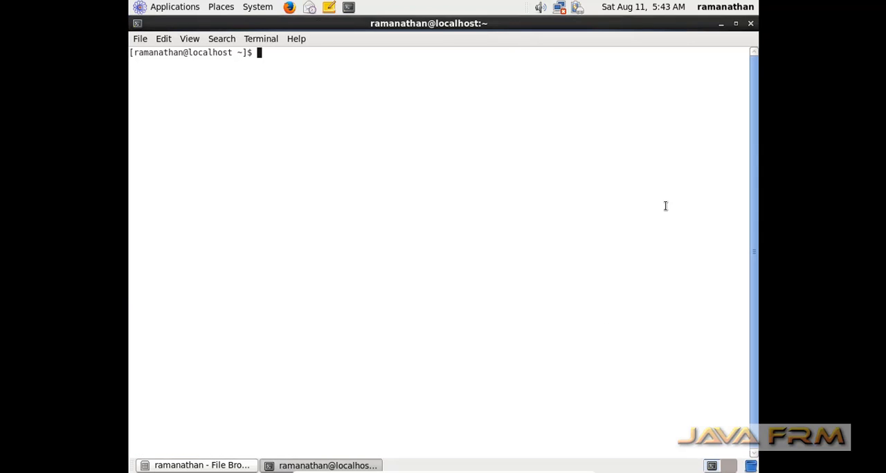
pyautogui.write('java -version')
pyautogui.press('Return')
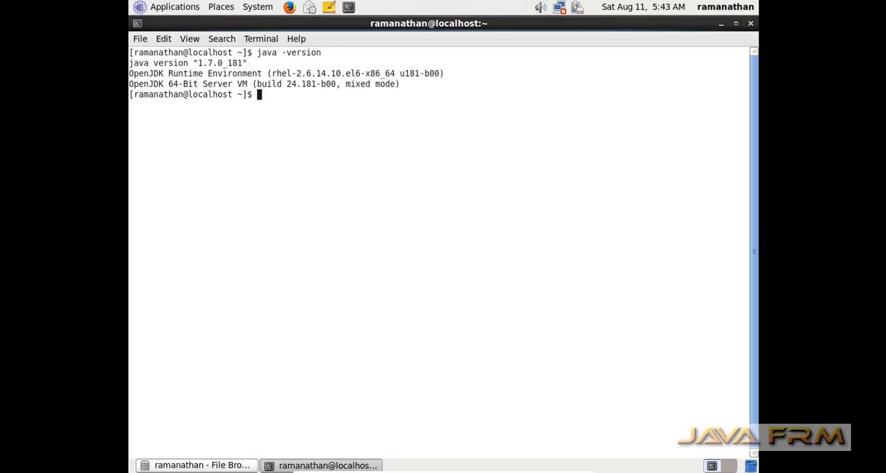
pyautogui.press('Return')
pyautogui.press('Return')
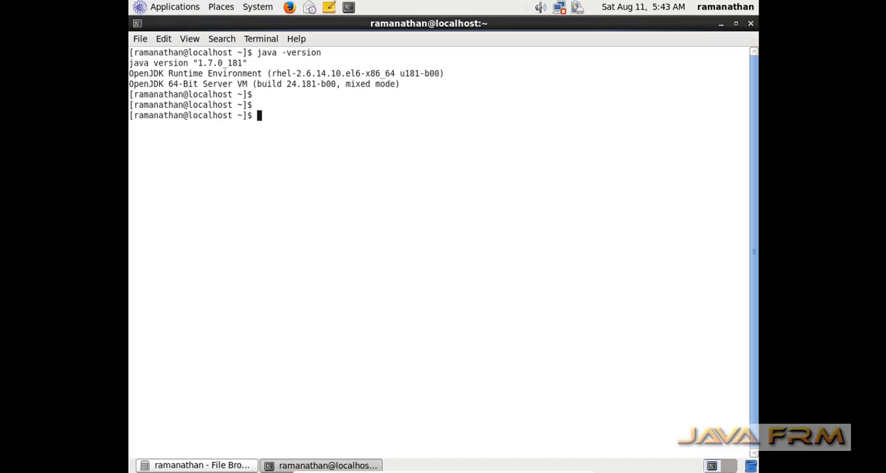
# Check the installed Perl version with perl -v and clear the terminal
pyautogui.write('perl -v')
pyautogui.press('Return')
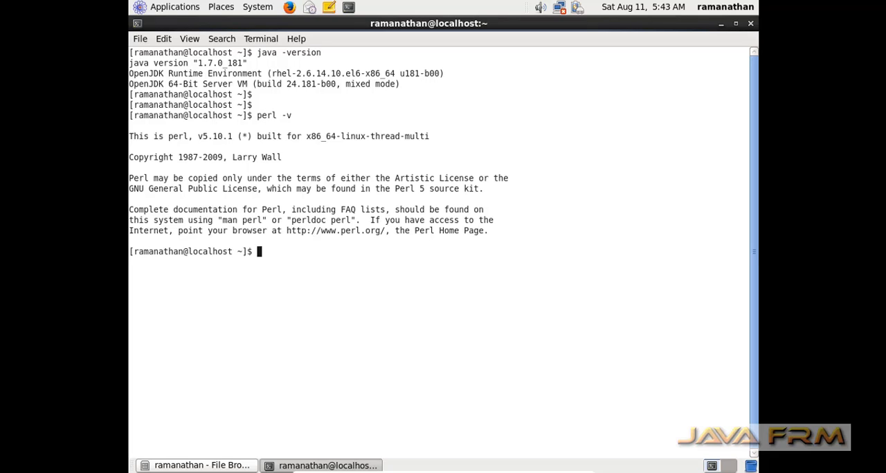
pyautogui.write('clear')
pyautogui.press('Return')
# Check the Python version by starting and exiting its interactive interpreter, and clear the terminal
pyautogui.write('python')
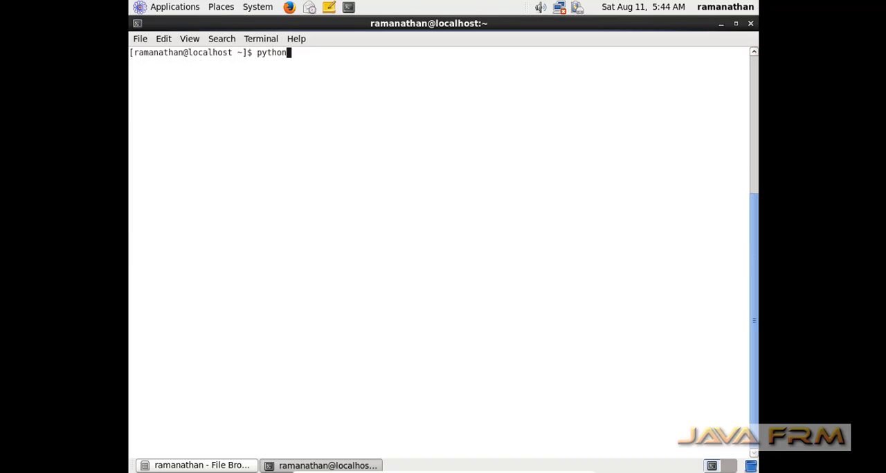
pyautogui.press('Return')
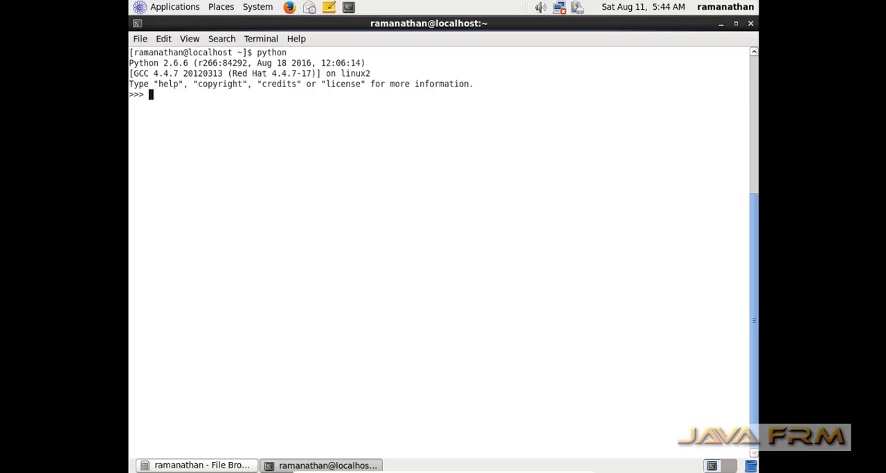
pyautogui.hotkey('ctrl', 'd')
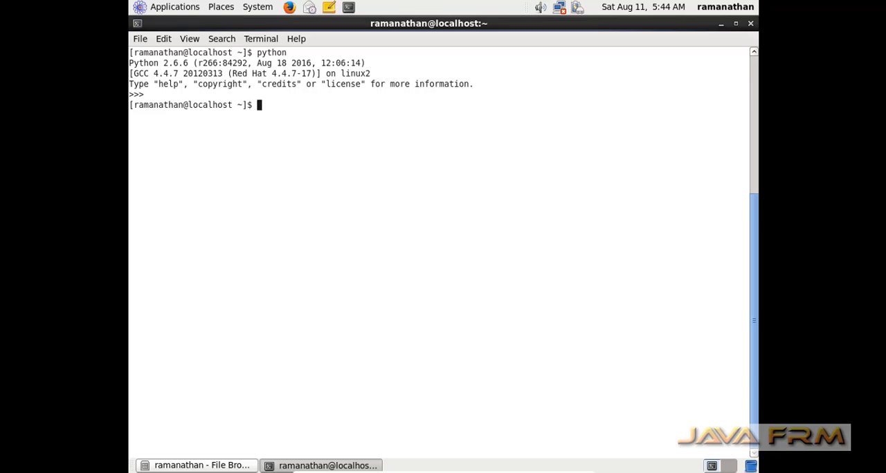
pyautogui.write('clear')
pyautogui.press('Return')
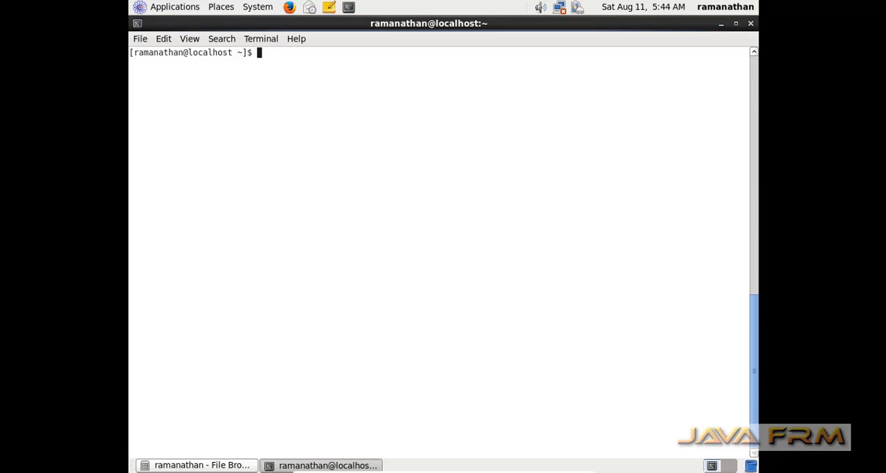
# Display the disk space usage with df -kh and the memory usage in megabytes with free -m
pyautogui.write('df -kh')
pyautogui.press('Return')
pyautogui.press('Return')
pyautogui.press('Return')
pyautogui.write('f')
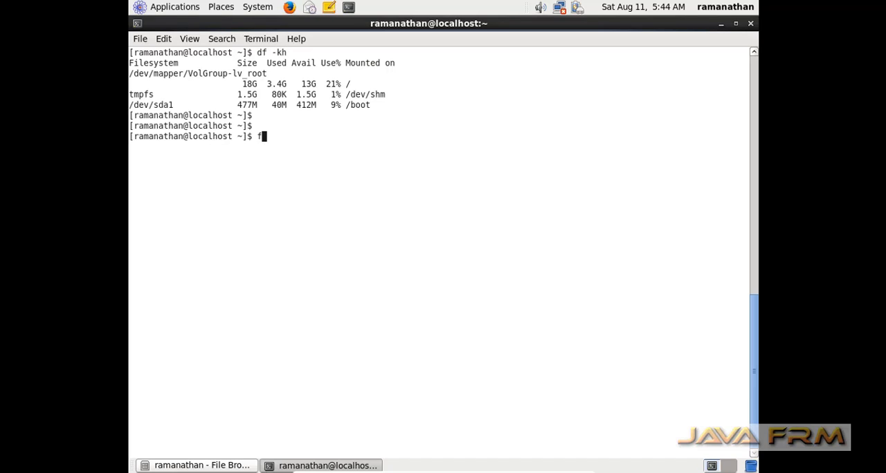
pyautogui.write('ree -m')
pyautogui.press('Return')
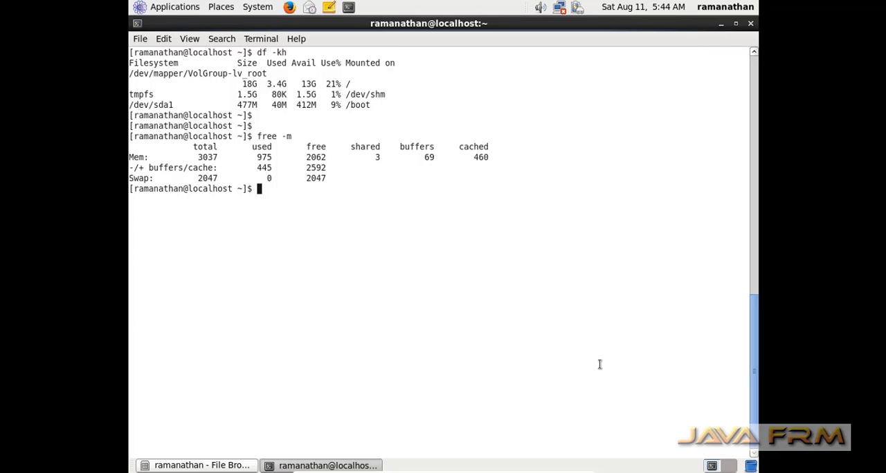
# Display the kernel and system details with uname -a and uname, and close the terminal and File Browser
pyautogui.write('uname -a')
pyautogui.press('Return')
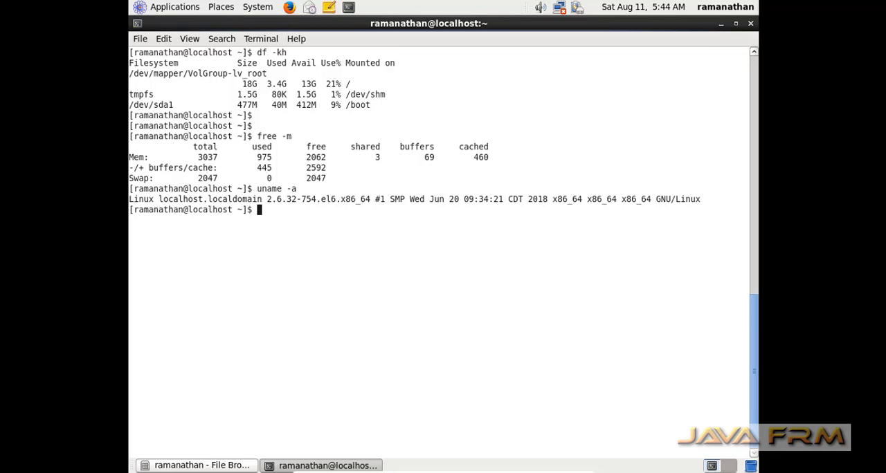
pyautogui.write('uname')
pyautogui.press('Return')
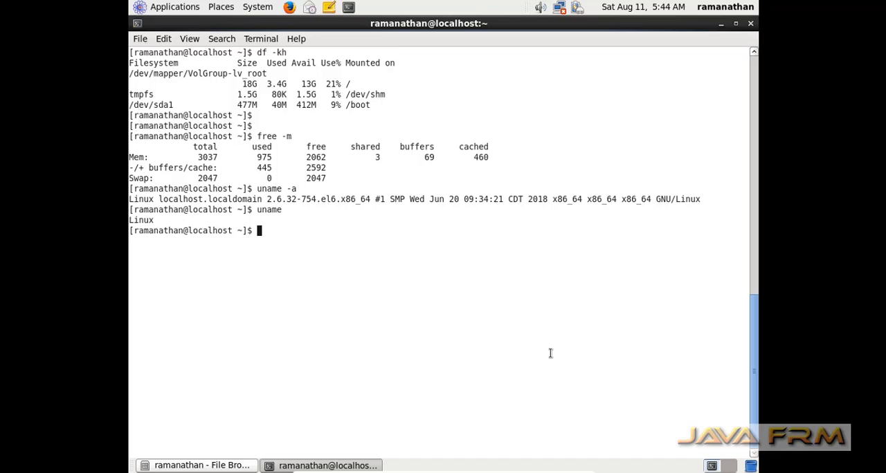
pyautogui.click(751, 23)
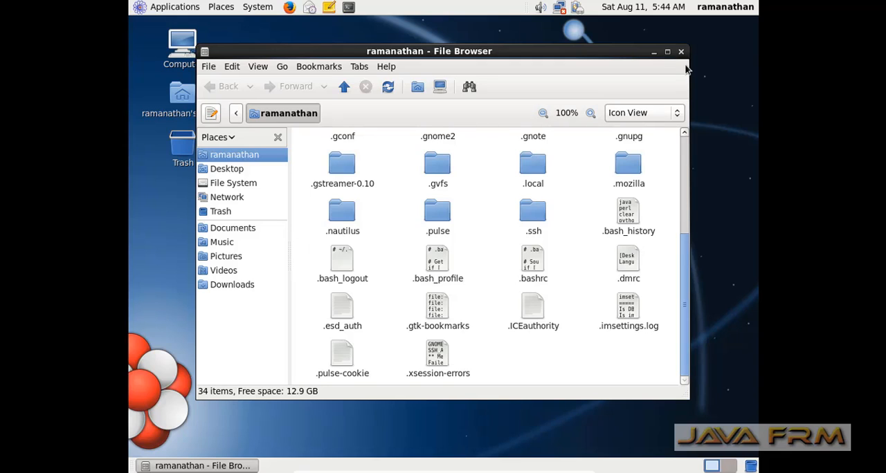
pyautogui.click(680, 51)
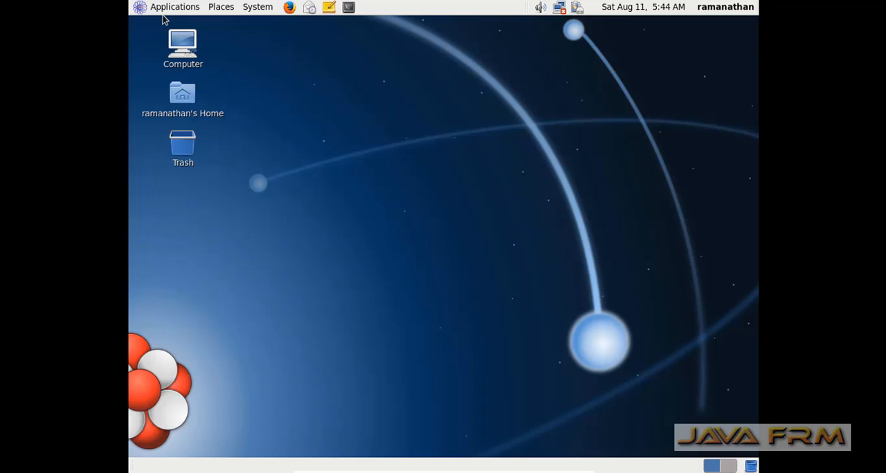
# Open the Services administration tool maximized, look through the service list and the rsyslog service details, and close it
pyautogui.click(250, 10)
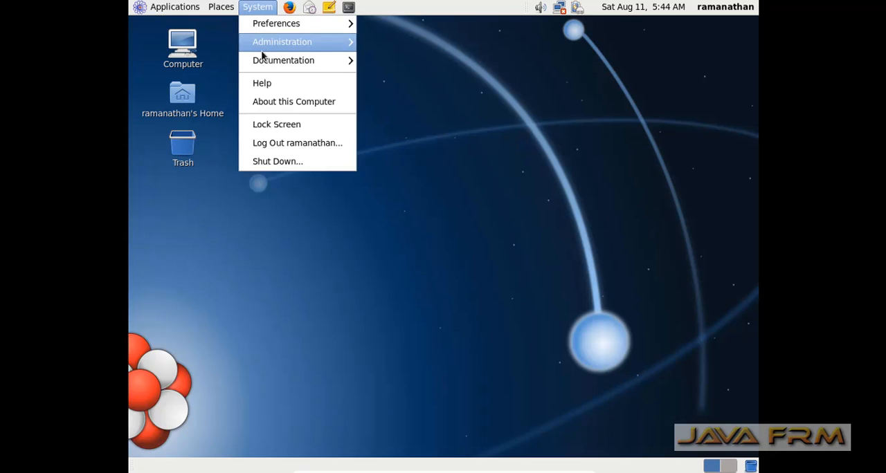
pyautogui.moveTo(280, 63)
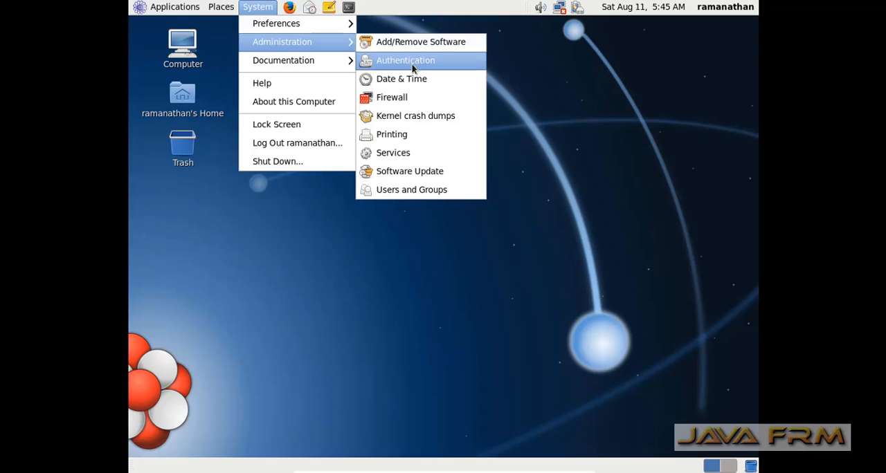
pyautogui.click(415, 153)
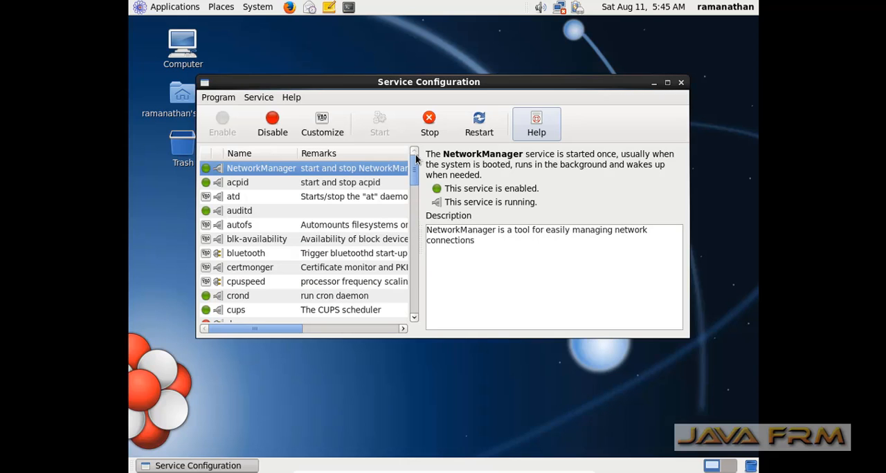
pyautogui.doubleClick(533, 81)
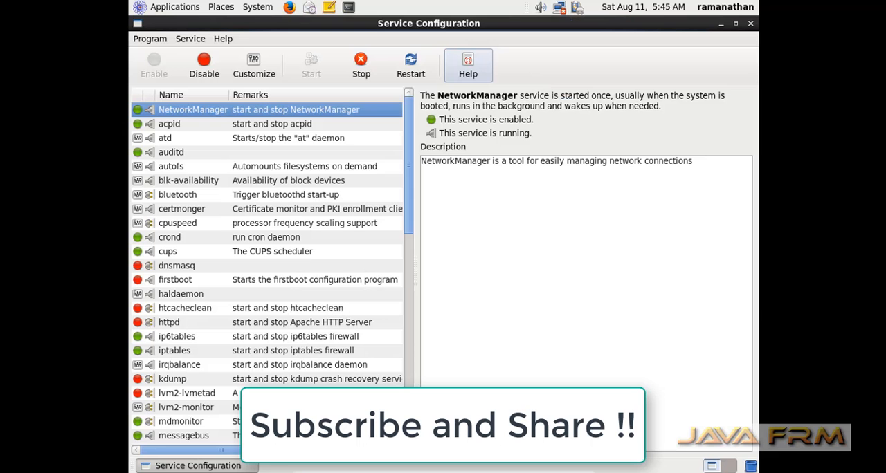
pyautogui.scroll(-10, 266, 277)
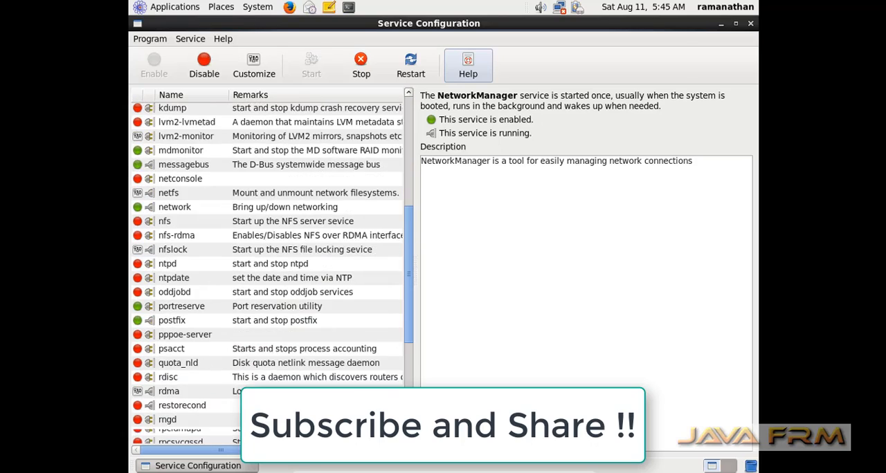
pyautogui.scroll(-3, 341, 209)
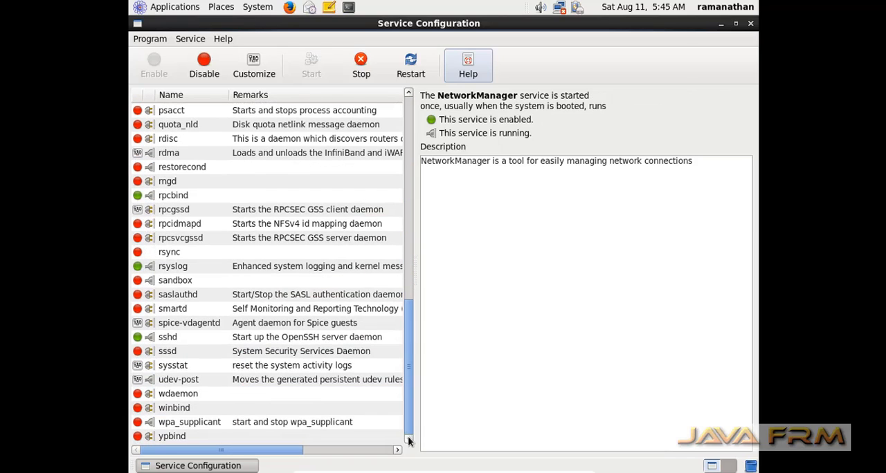
pyautogui.click(177, 270)
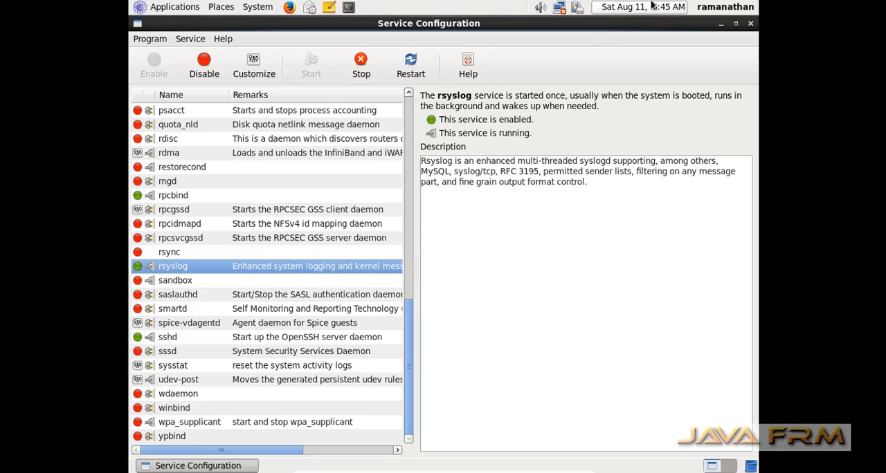
pyautogui.click(749, 23)
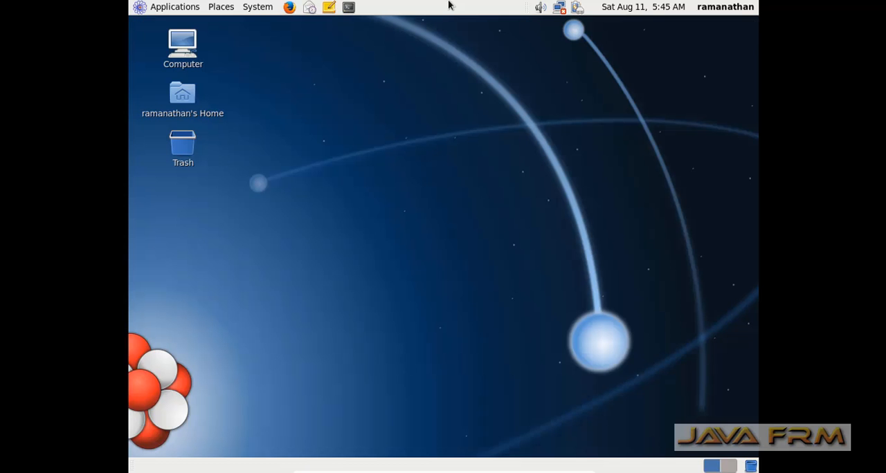
# Browse the available desktop preferences, view the About this Computer information, and close its window
pyautogui.click(249, 10)
pyautogui.moveTo(263, 26)
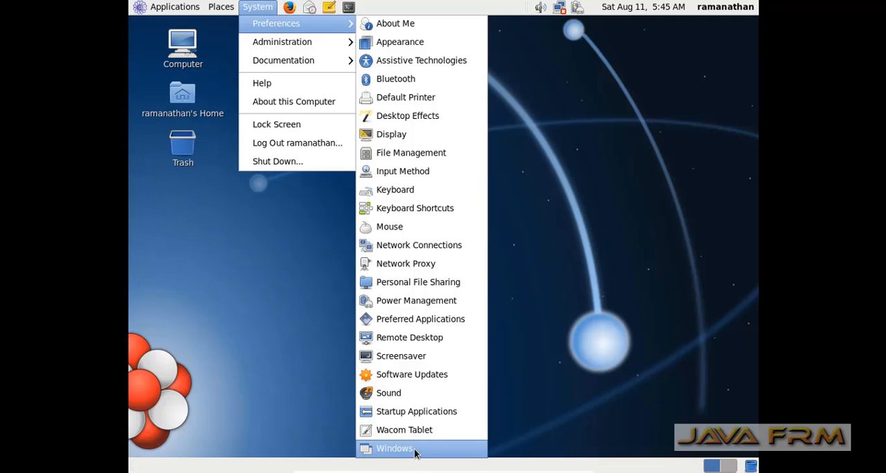
pyautogui.moveTo(319, 46)
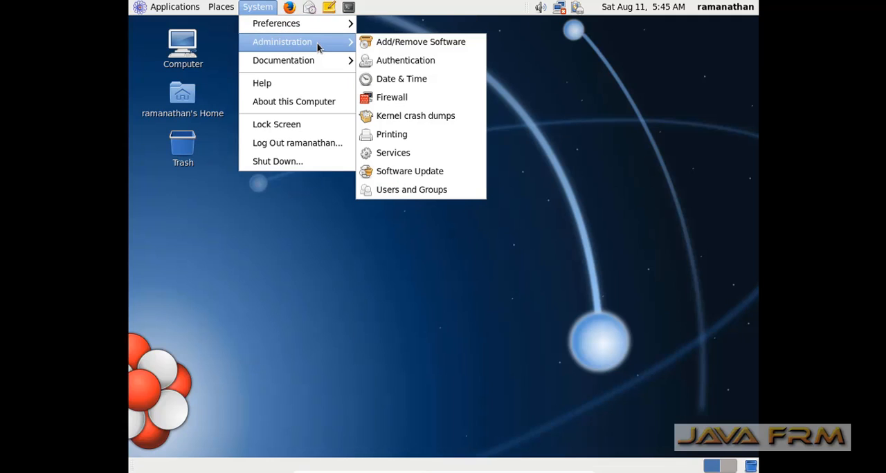
pyautogui.click(313, 105)
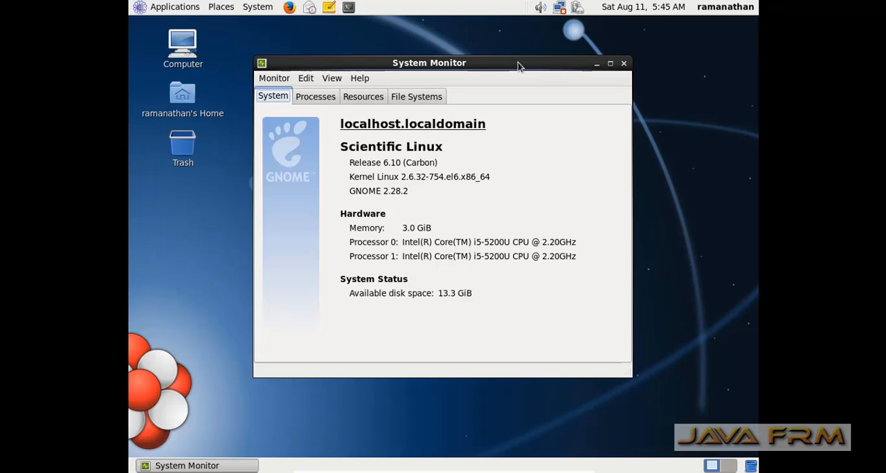
pyautogui.click(624, 63)
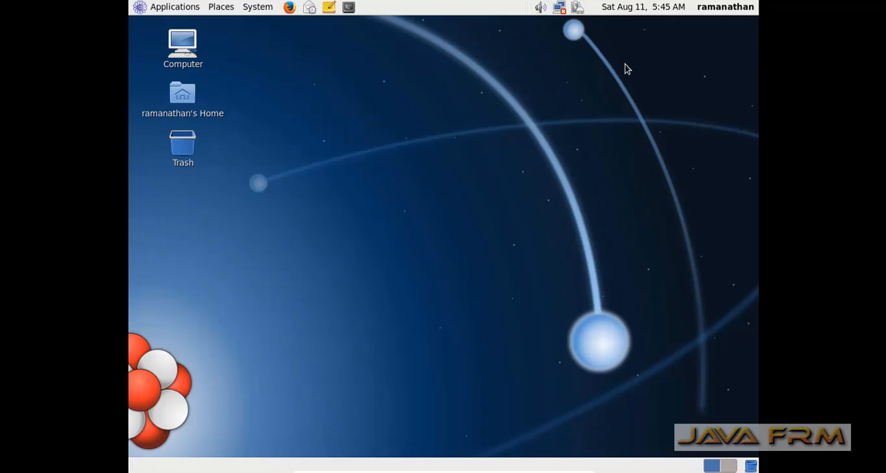